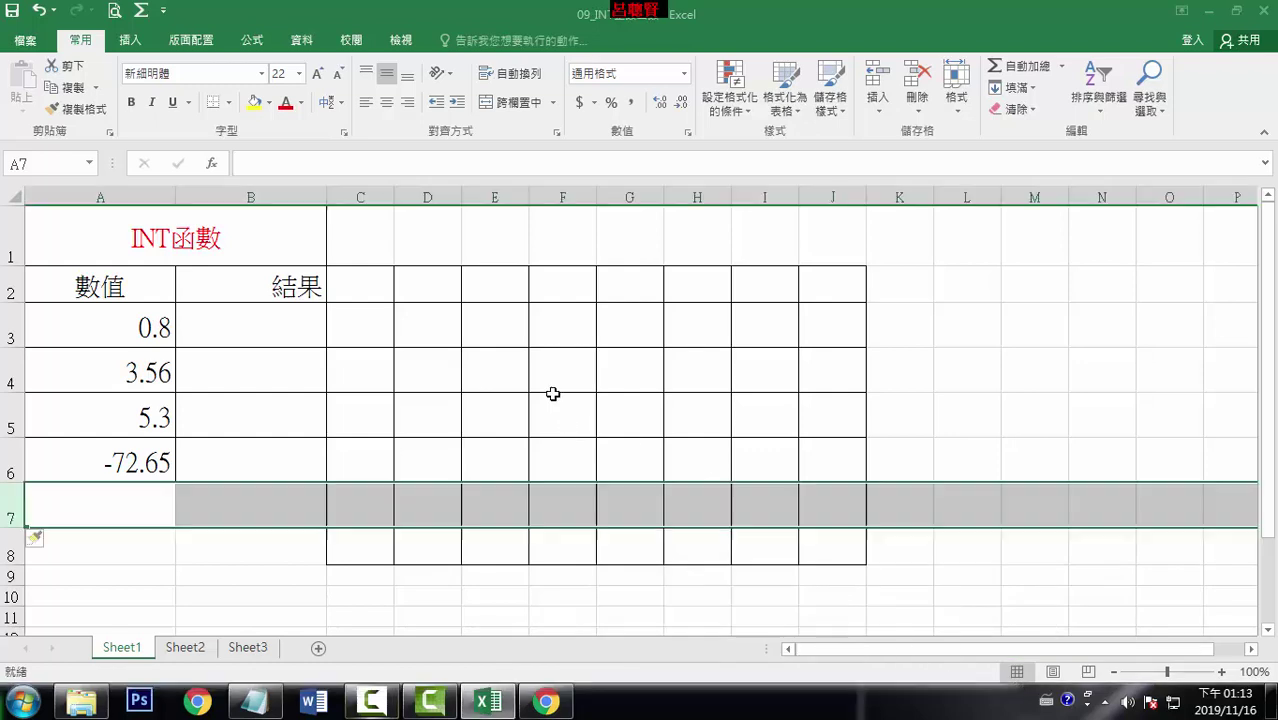
Step: Widen columns C through E and begin an =INT( formula in B3 that references A3
drag(380, 195, 609, 197)
click(264, 320)
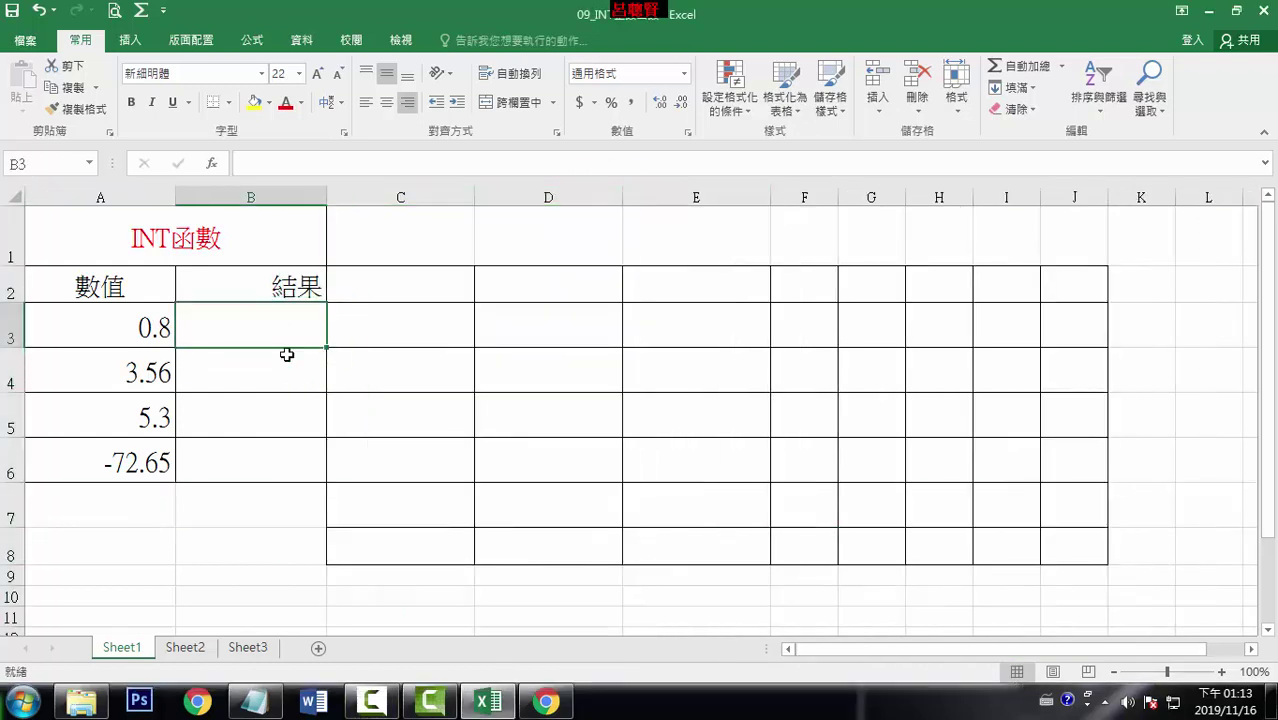
text(=in)
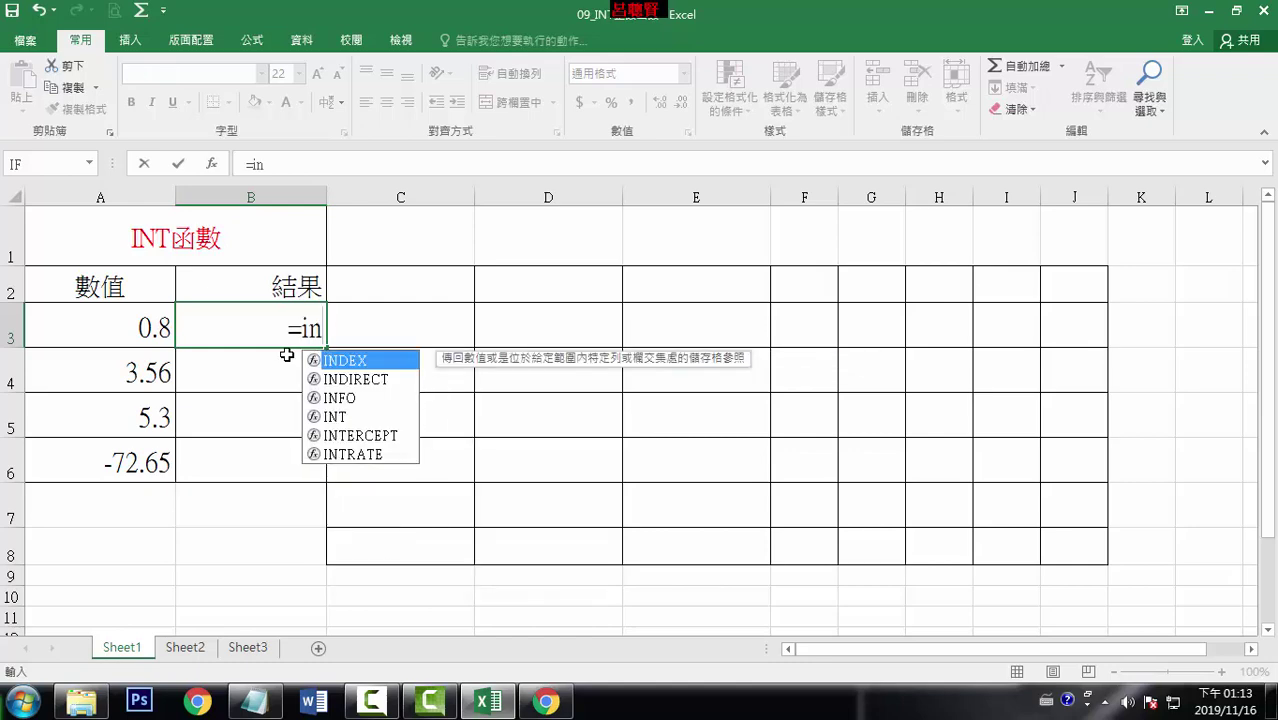
text(t)
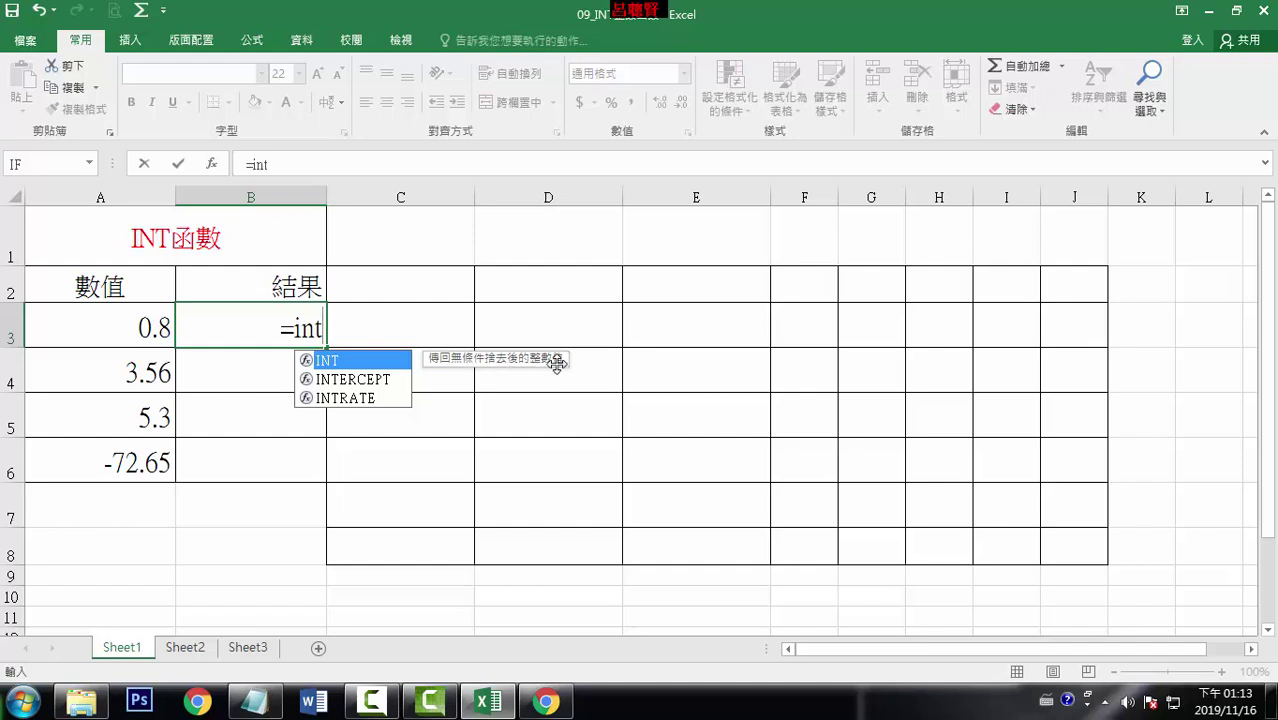
text(()
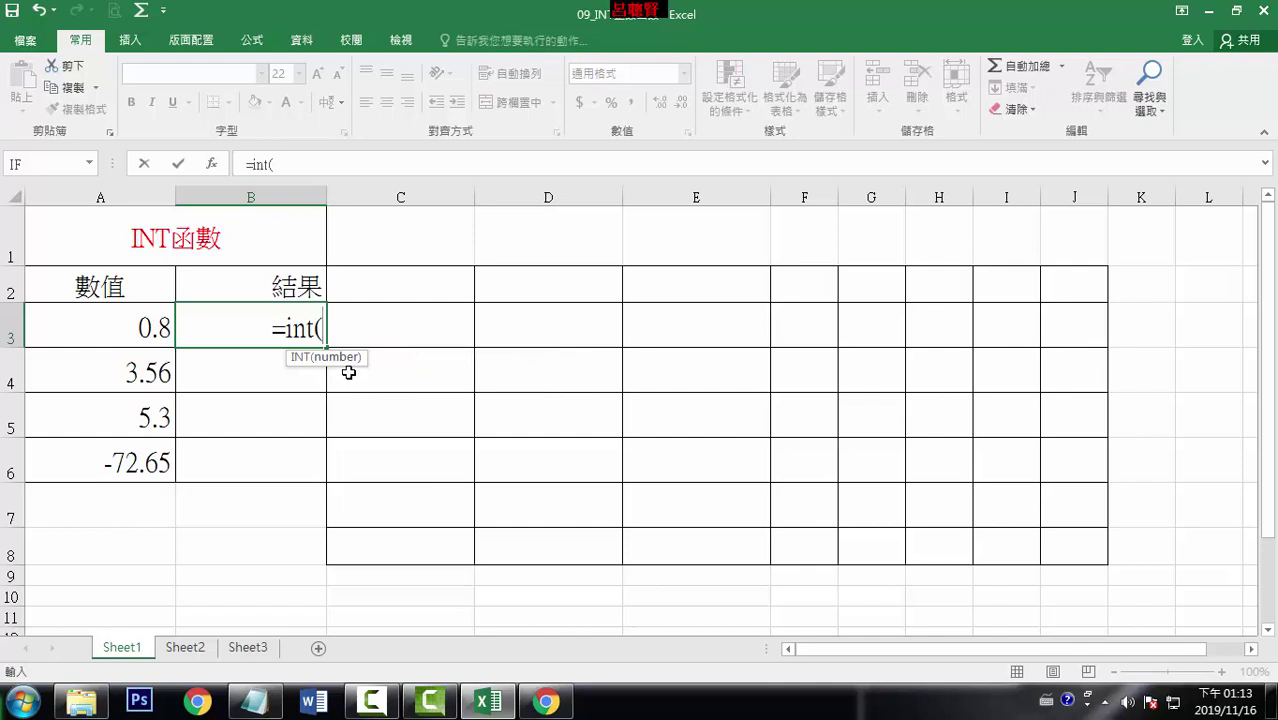
click(147, 328)
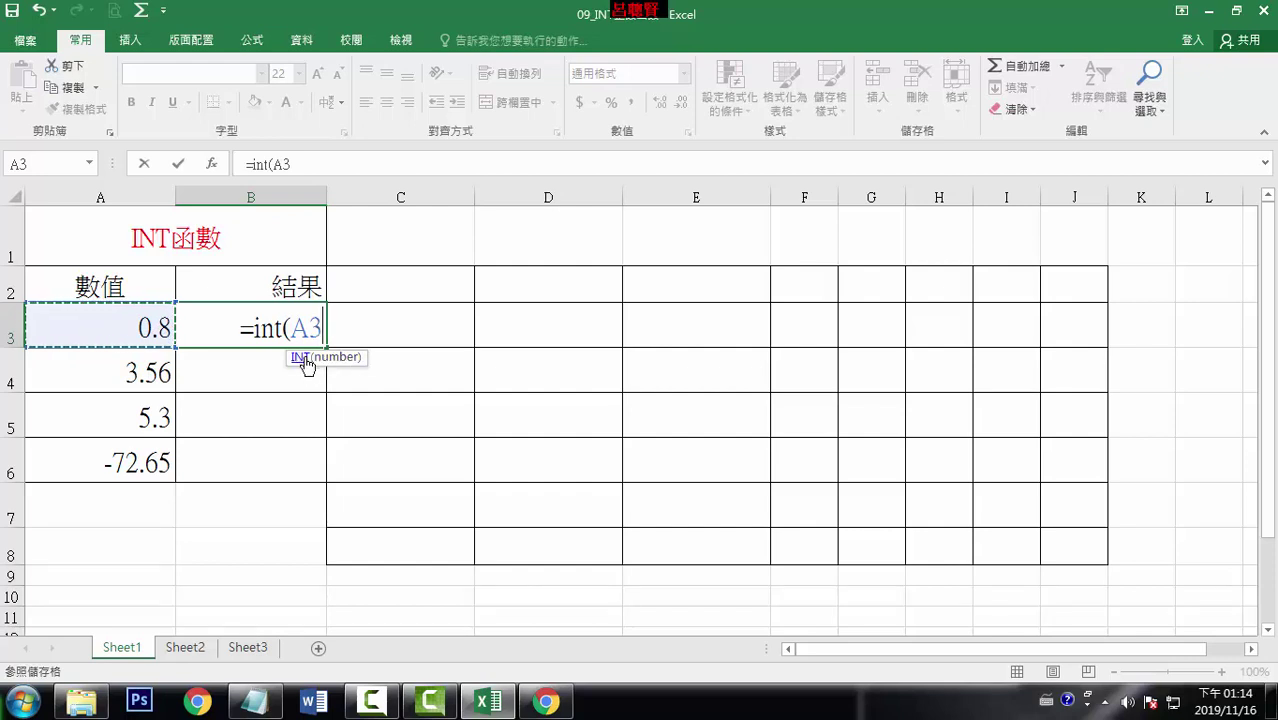
click(298, 358)
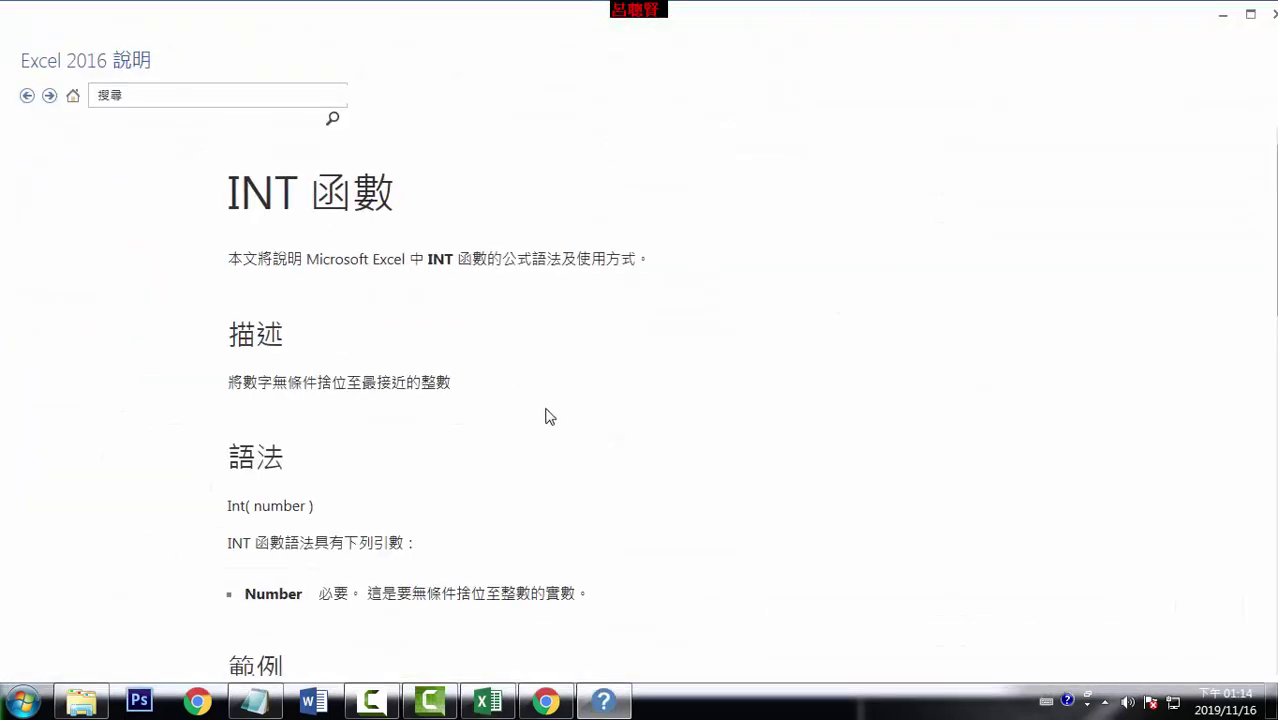
scroll(405, 597, down, 3)
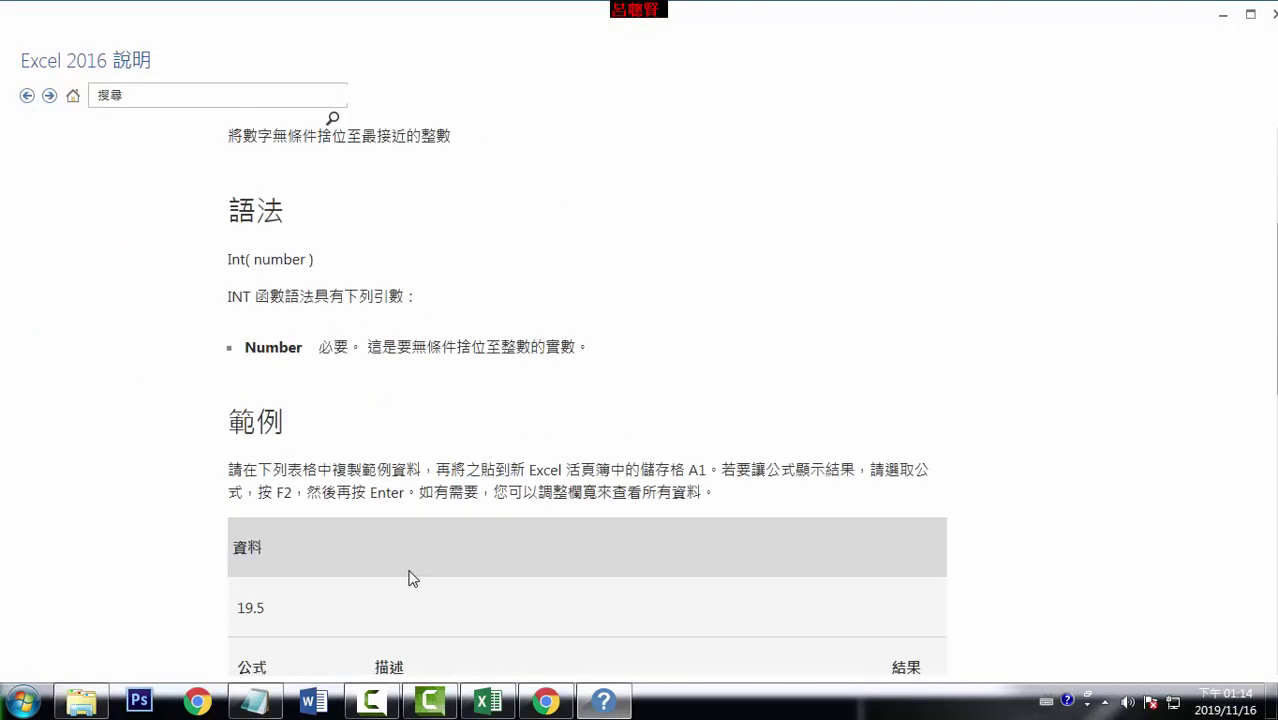
scroll(410, 578, down, 1)
scroll(410, 575, down, 3)
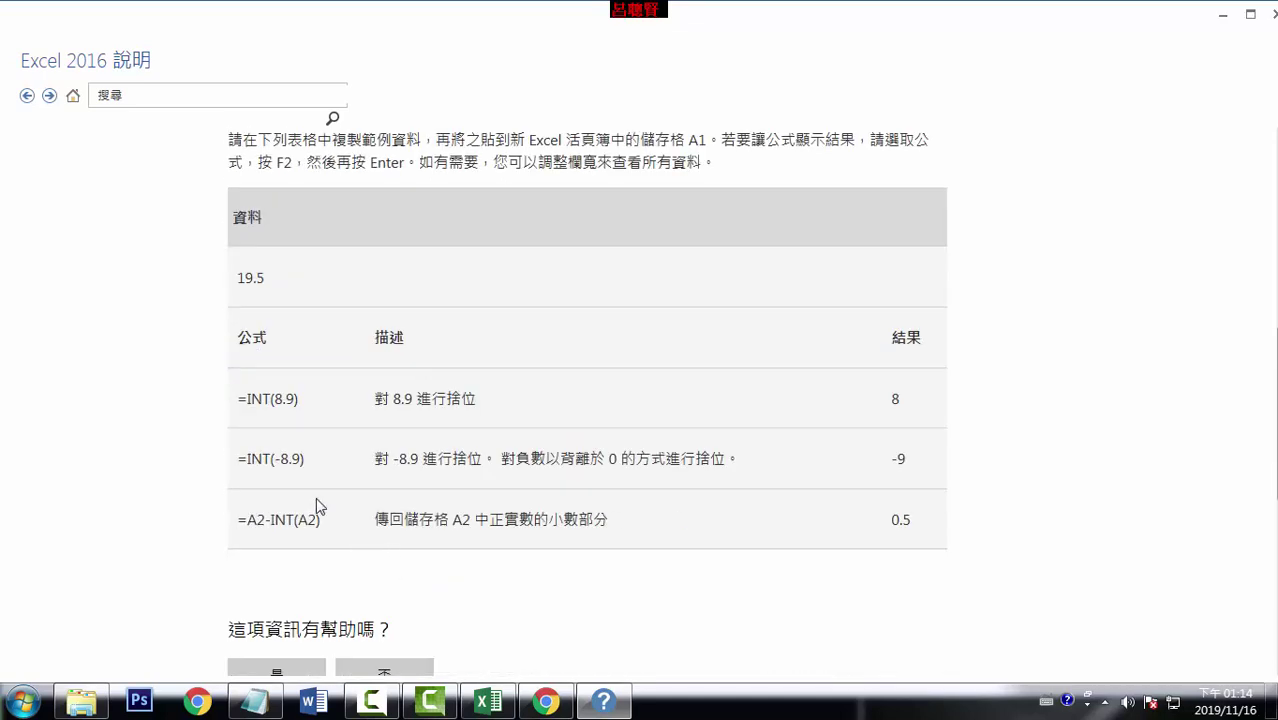
double_click(306, 521)
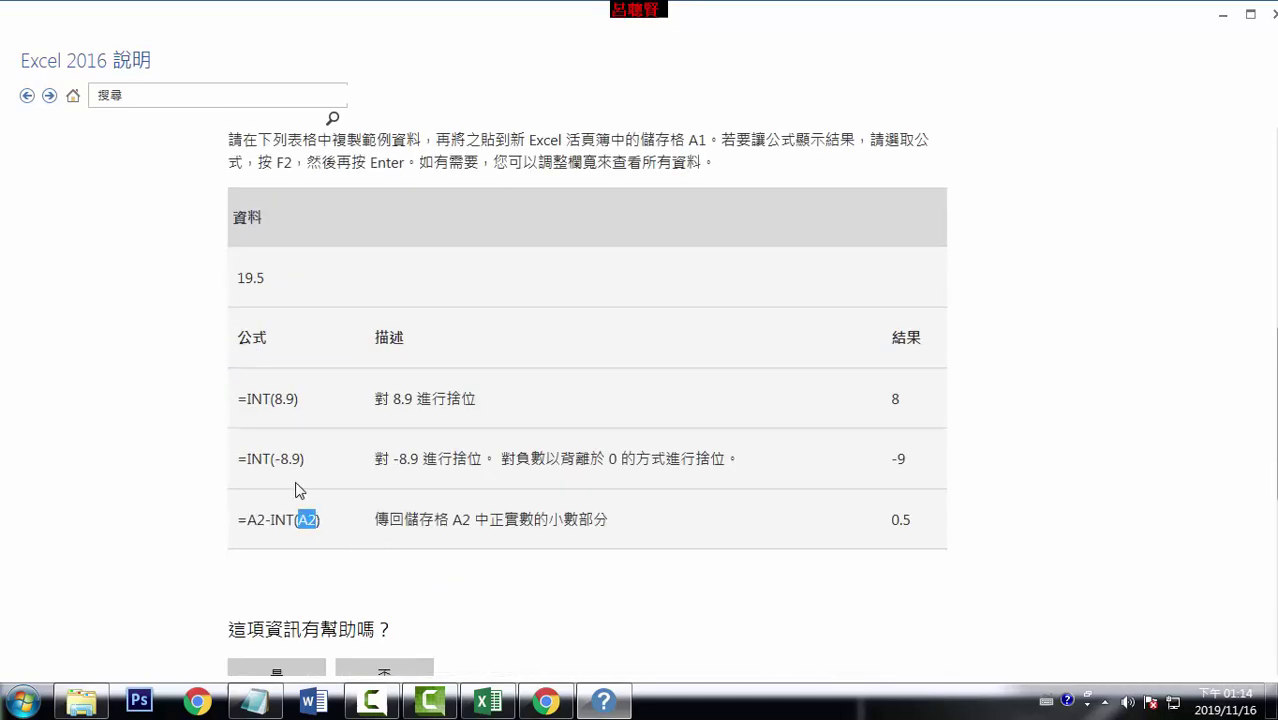
click(288, 408)
double_click(408, 400)
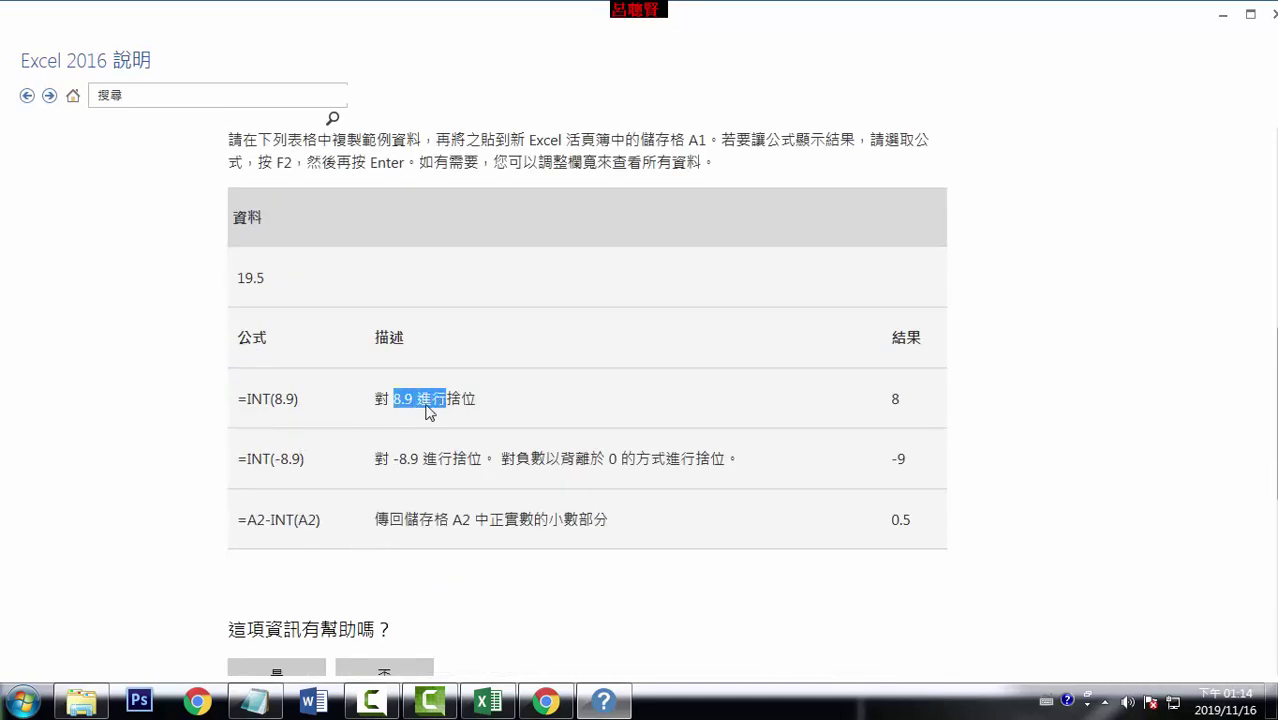
click(916, 405)
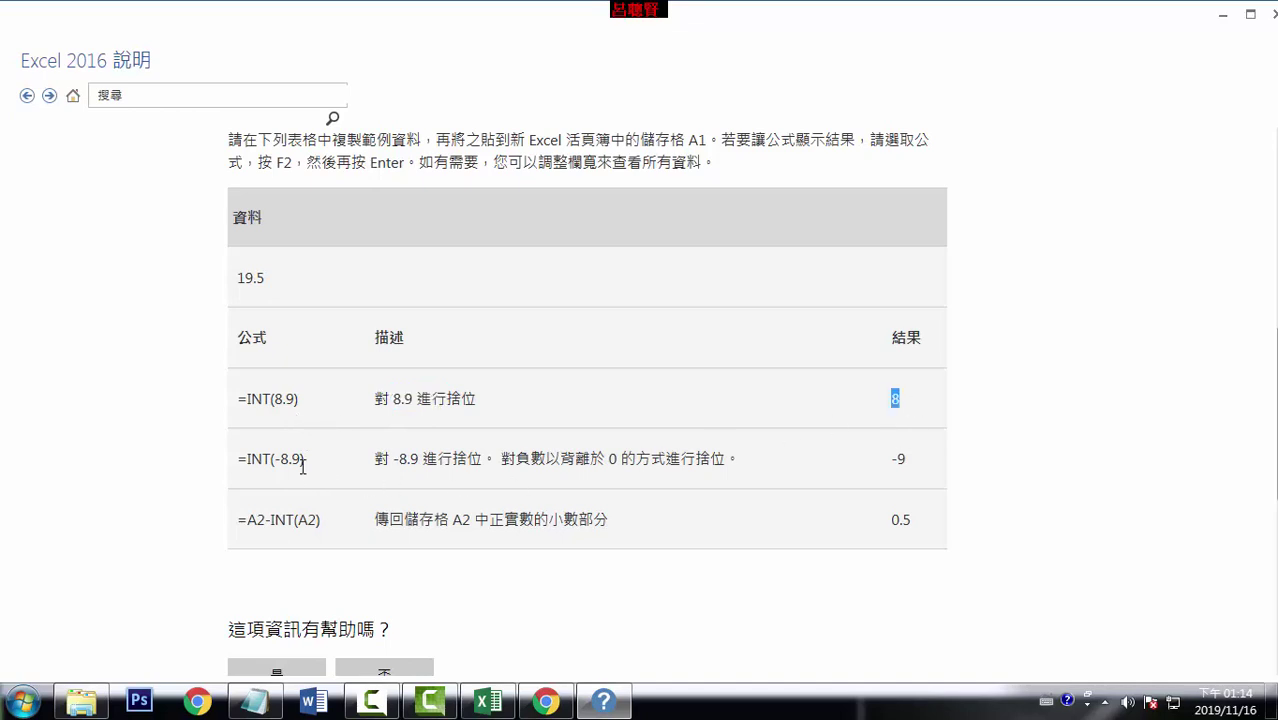
drag(288, 459, 367, 468)
drag(890, 459, 905, 480)
scroll(562, 516, up, 1)
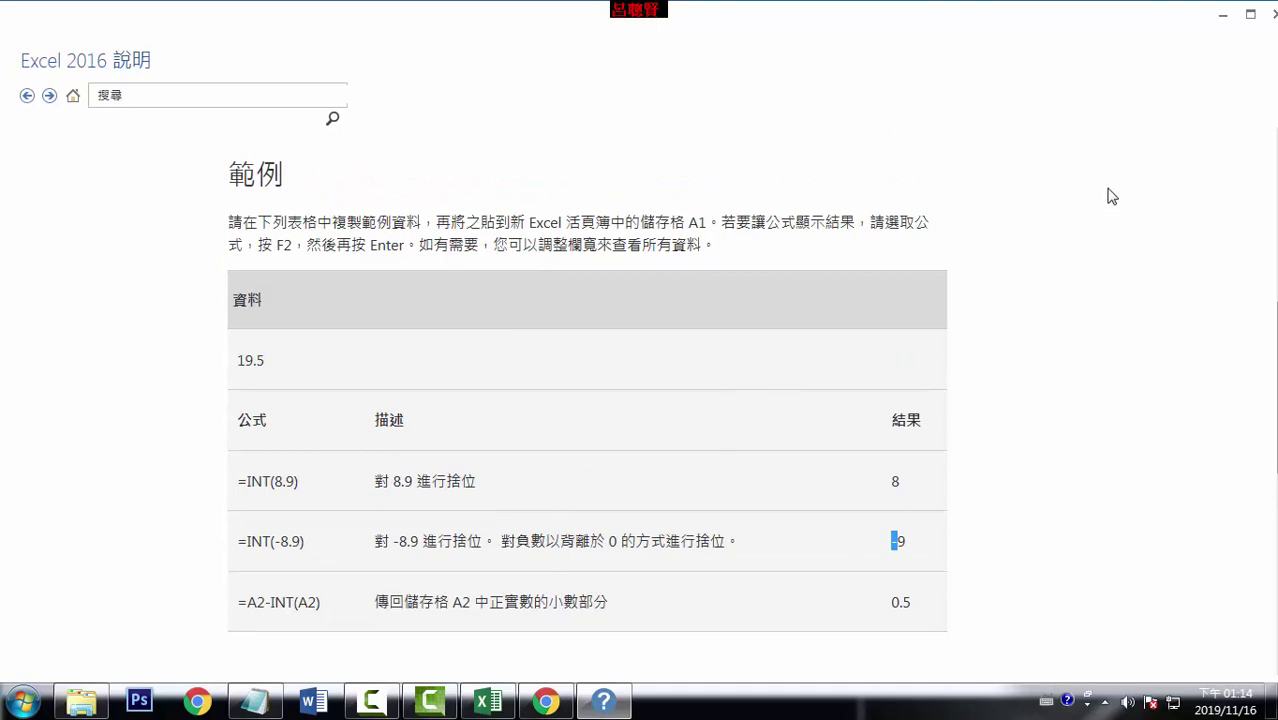
click(1222, 15)
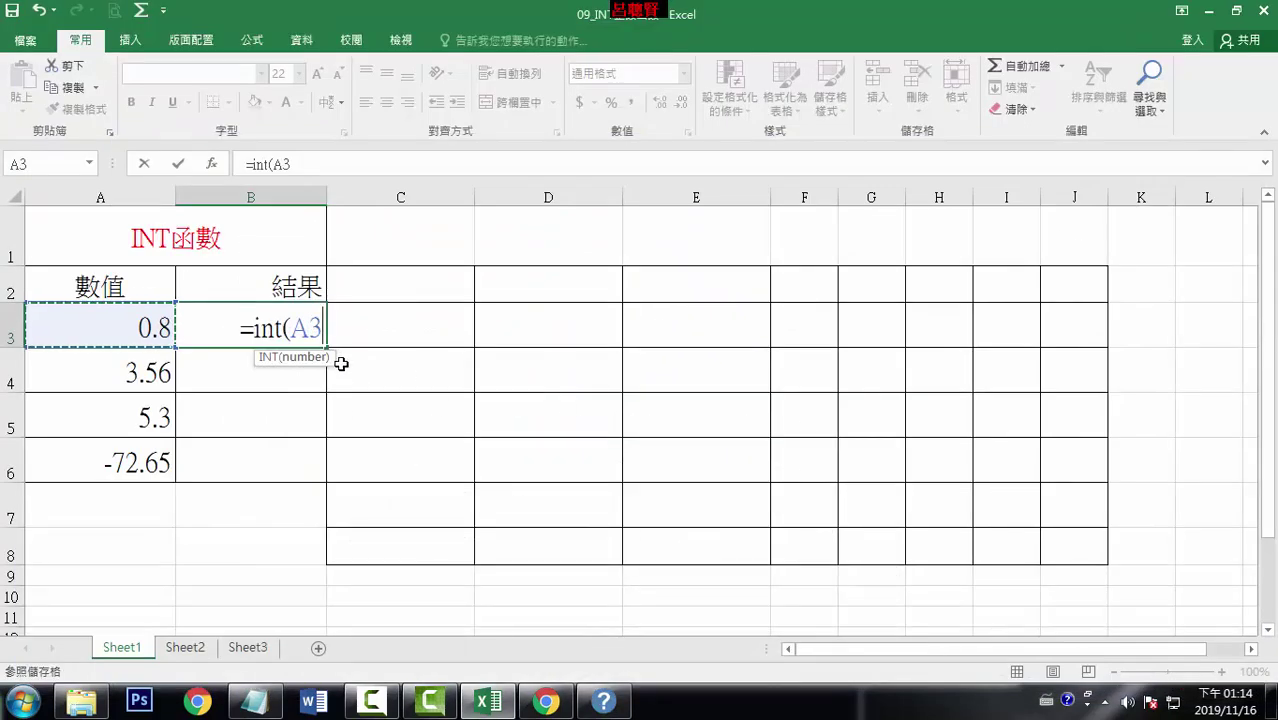
Step: Commit =INT(A3) in B3 and fill it down to B6, giving 0, 3, 5 and -73
key(Return)
click(305, 330)
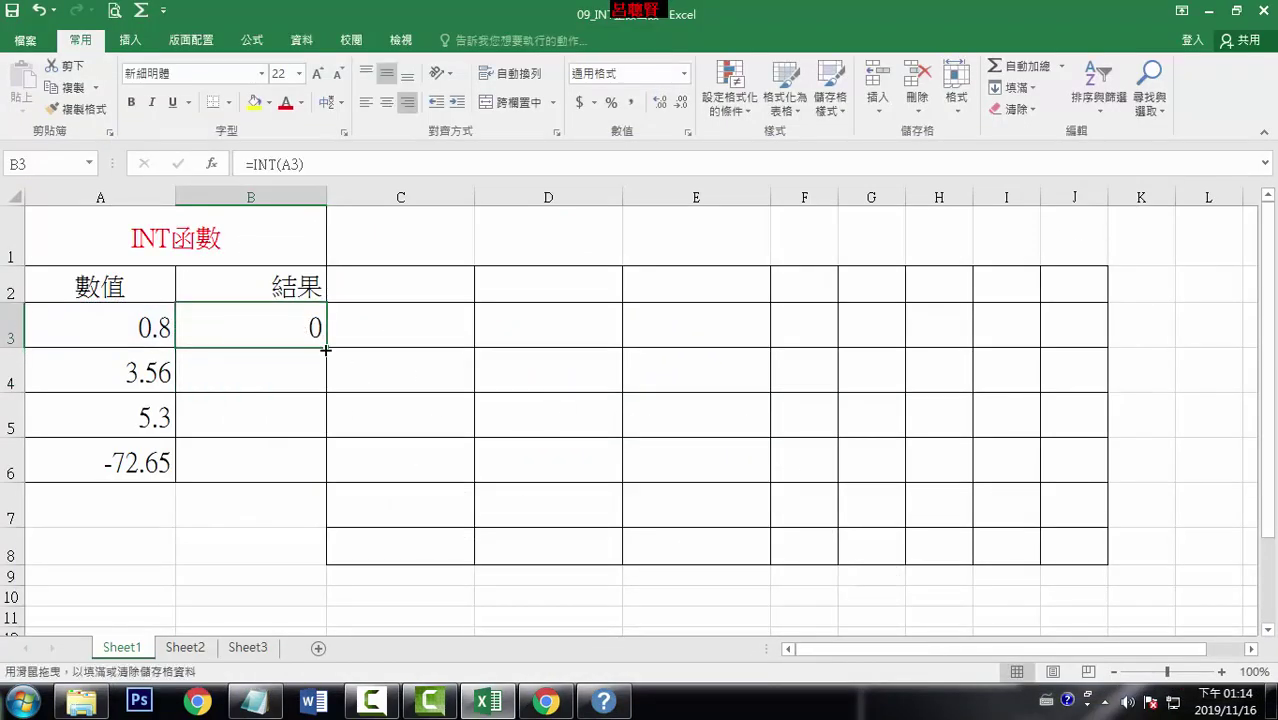
double_click(325, 349)
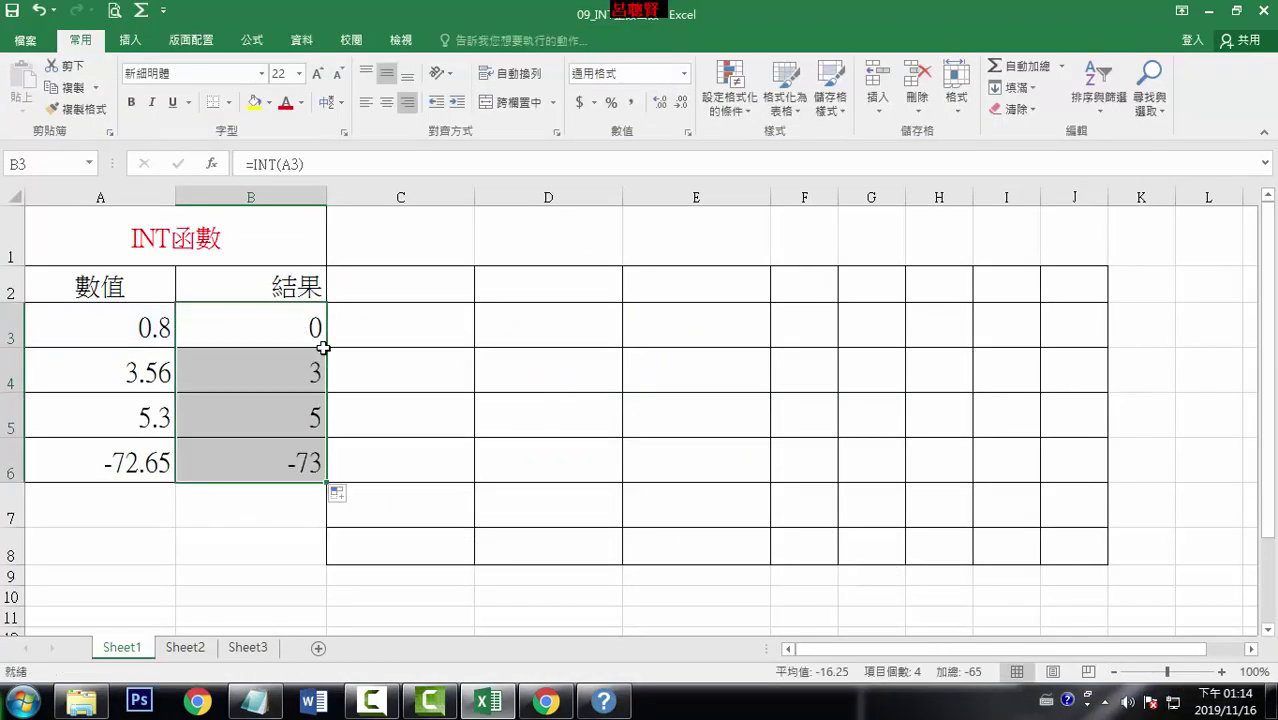
click(386, 289)
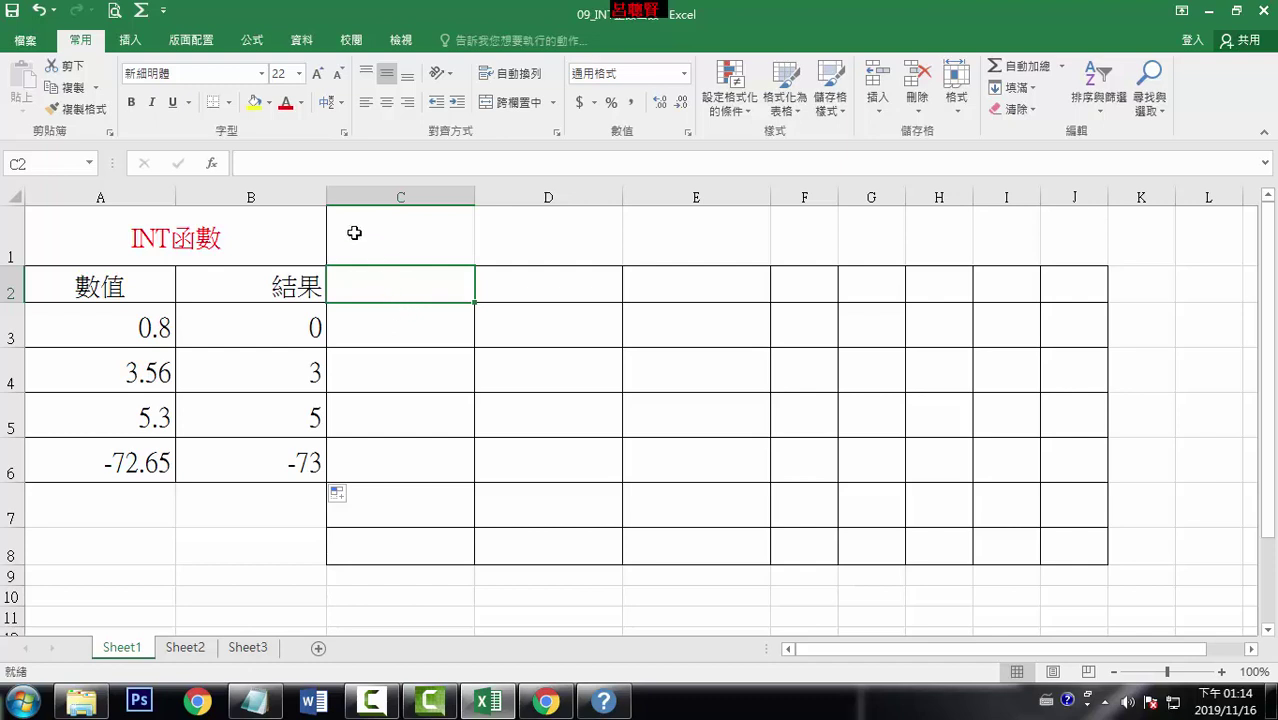
click(250, 42)
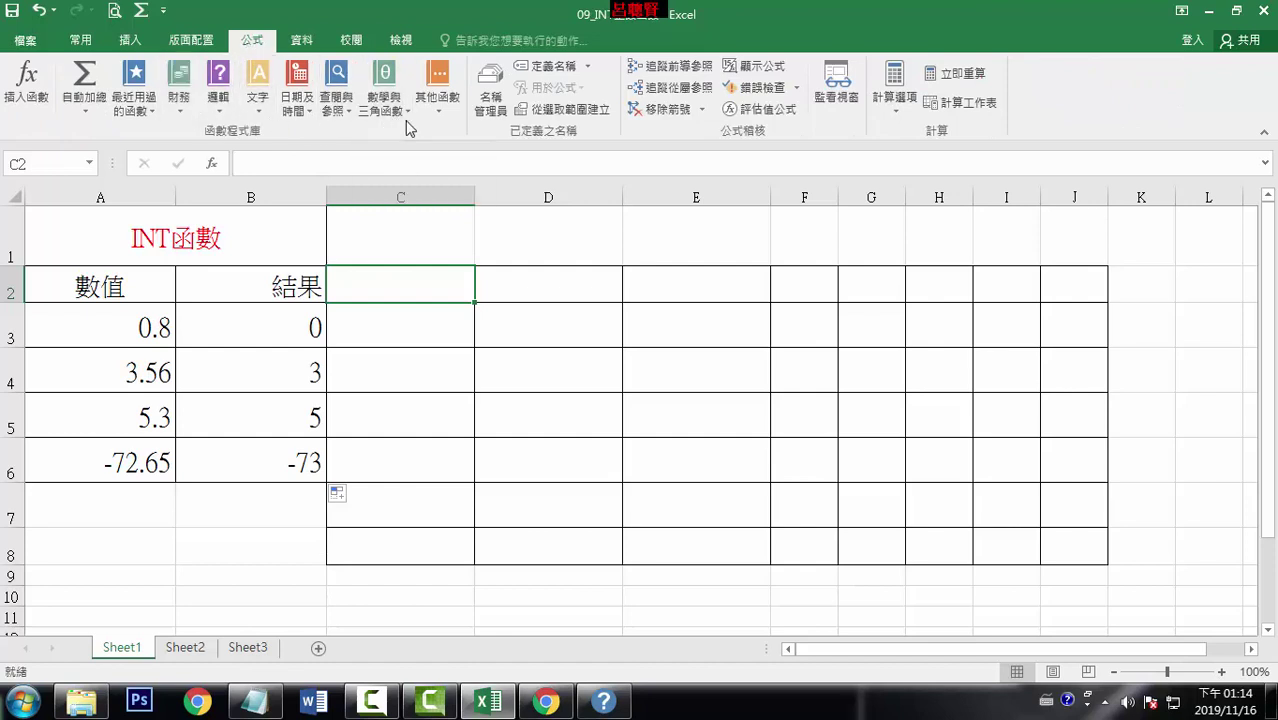
click(262, 118)
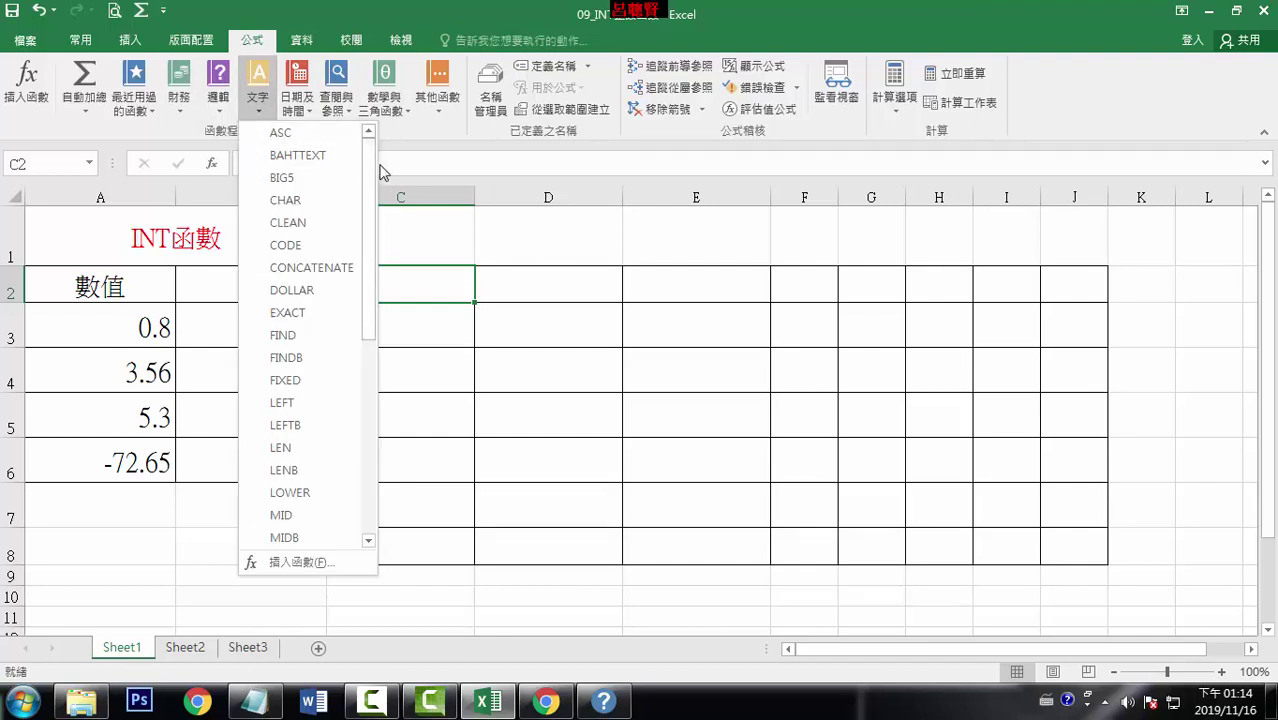
drag(367, 228, 367, 435)
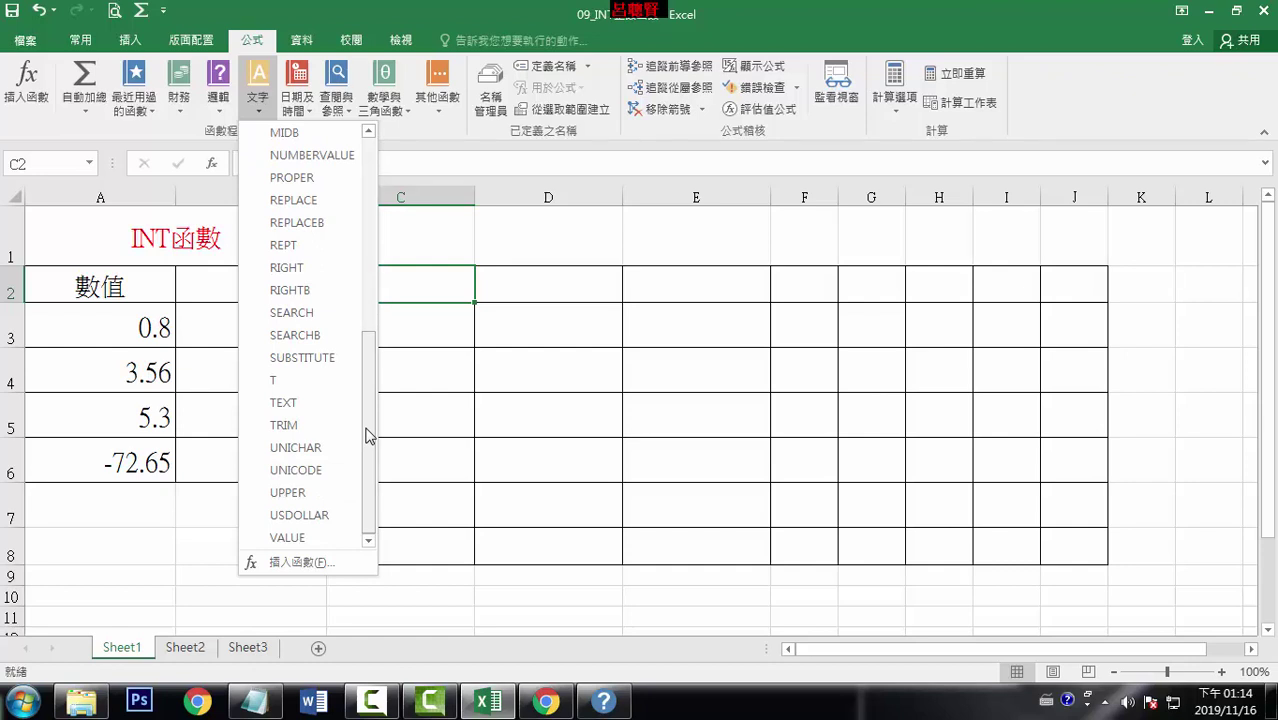
click(213, 121)
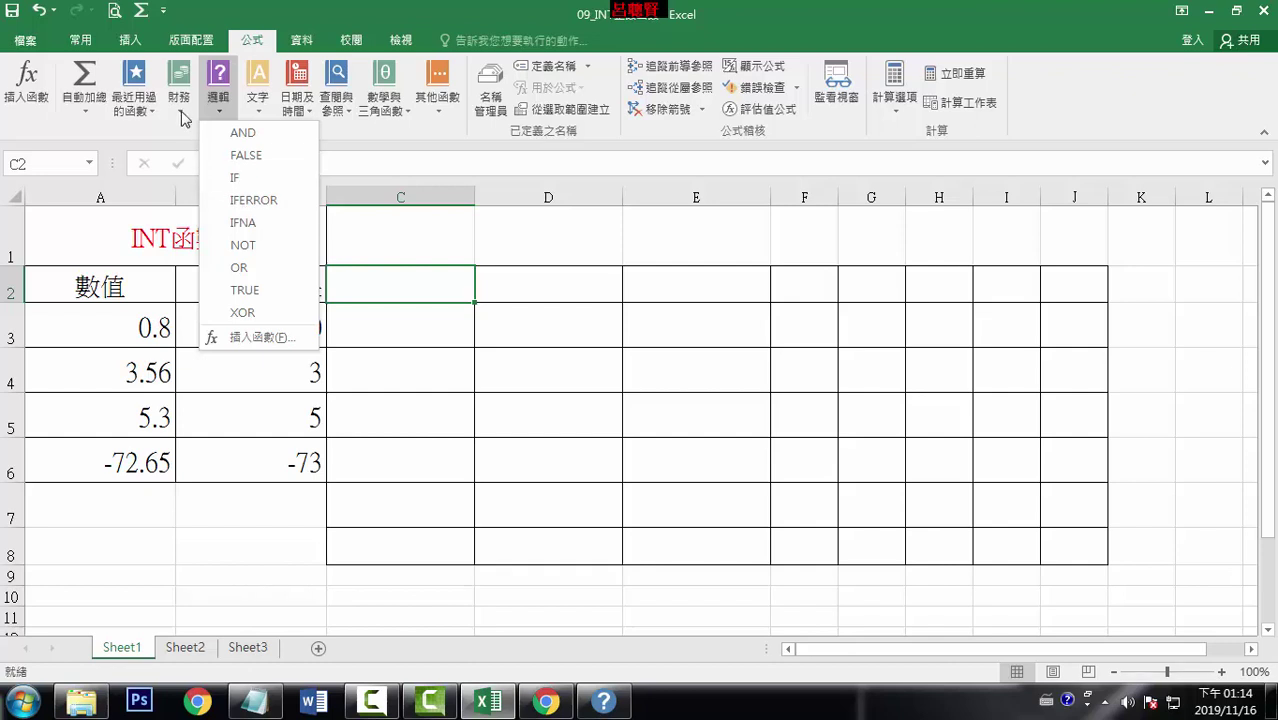
click(183, 112)
click(296, 112)
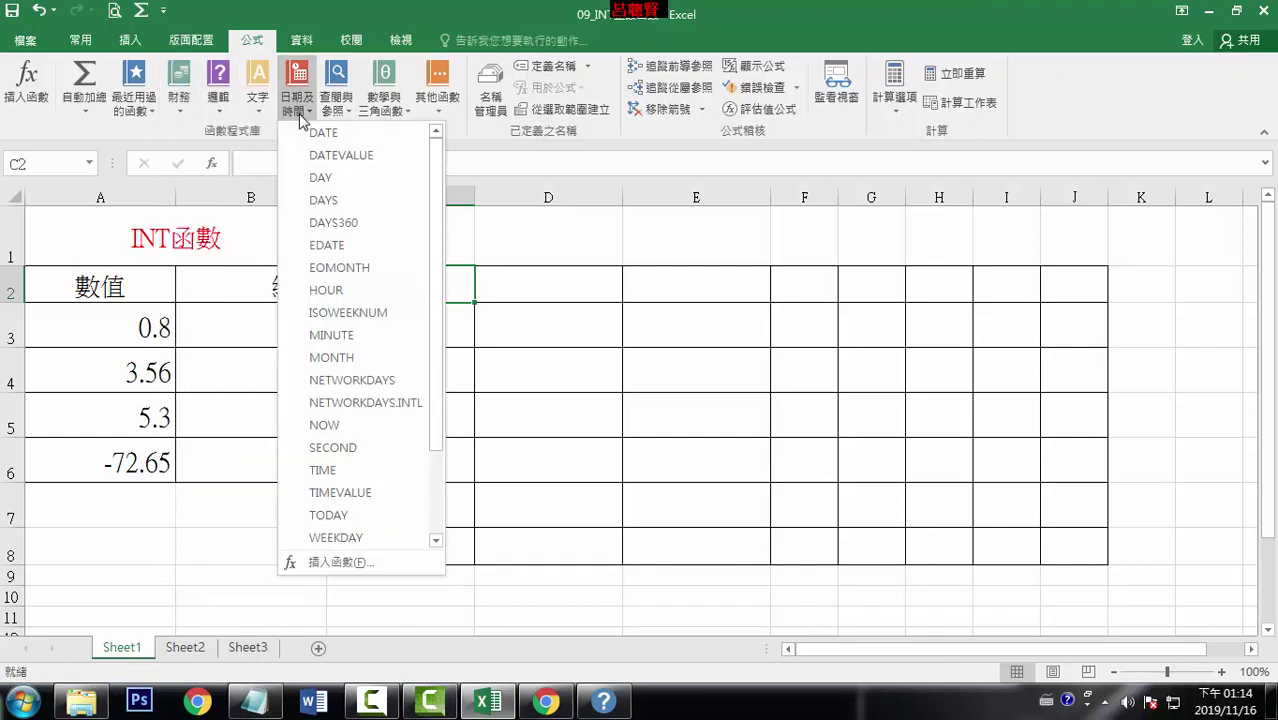
click(346, 112)
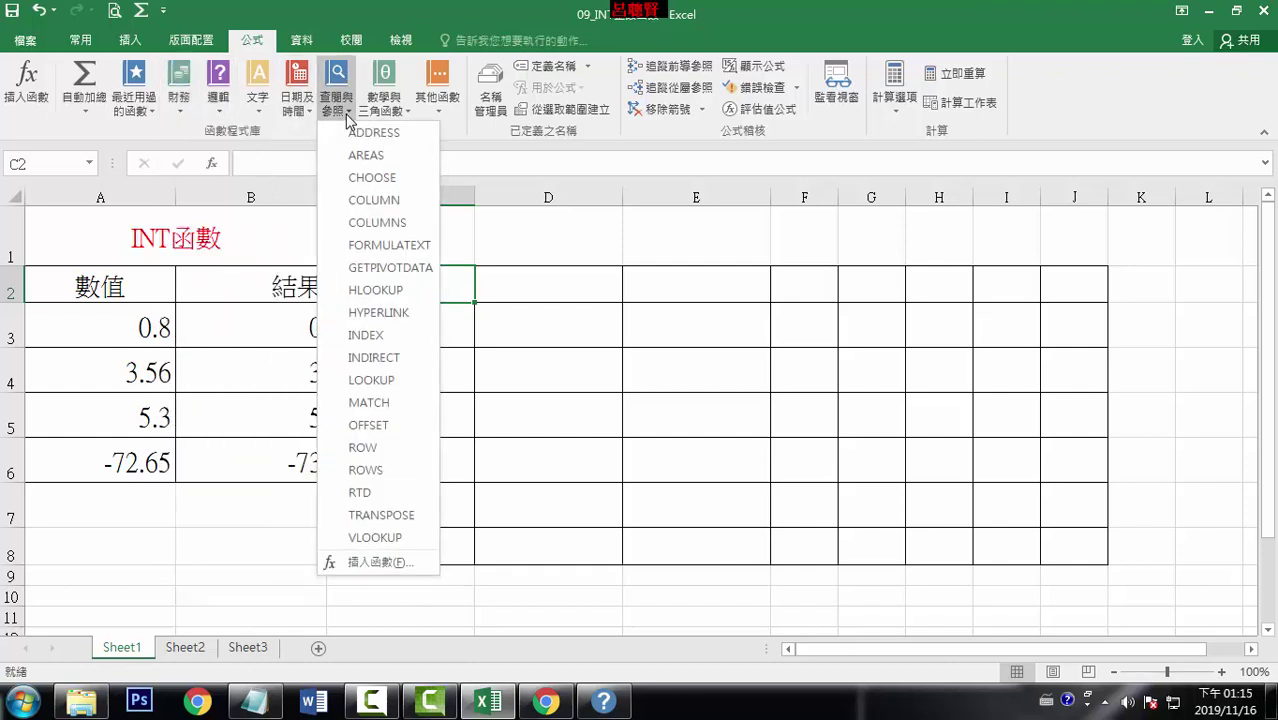
click(384, 112)
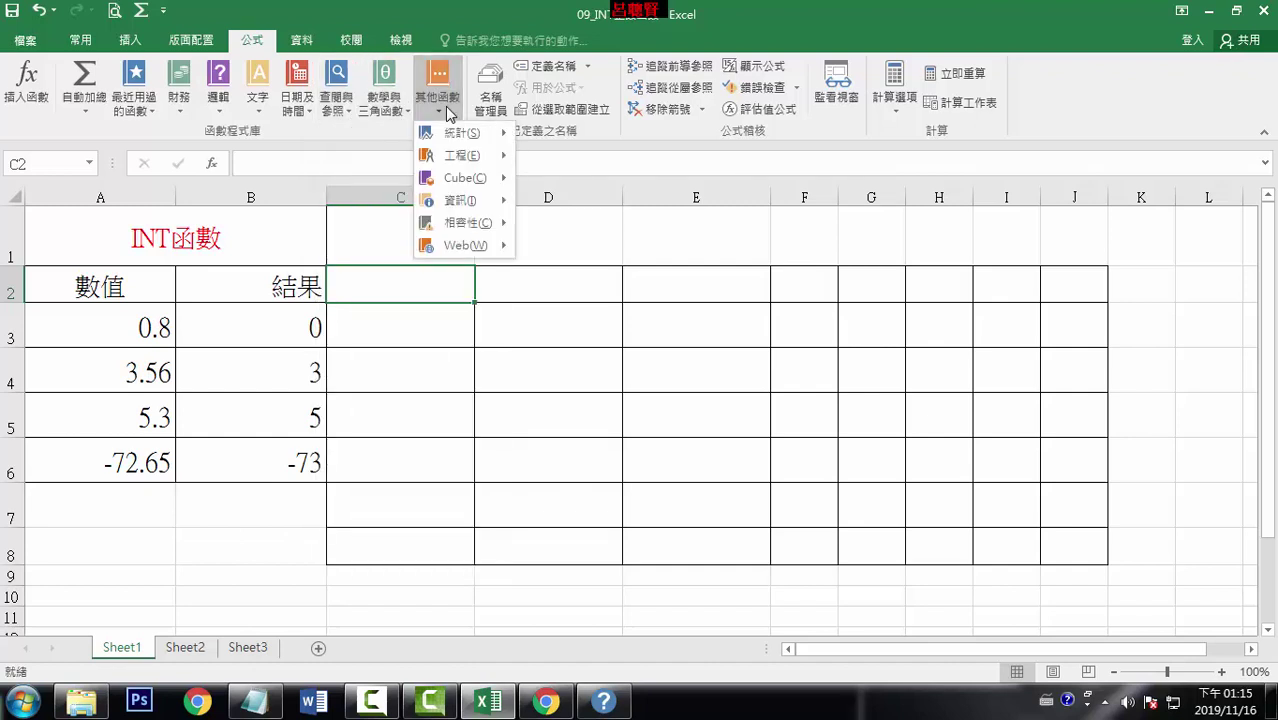
click(440, 110)
click(396, 290)
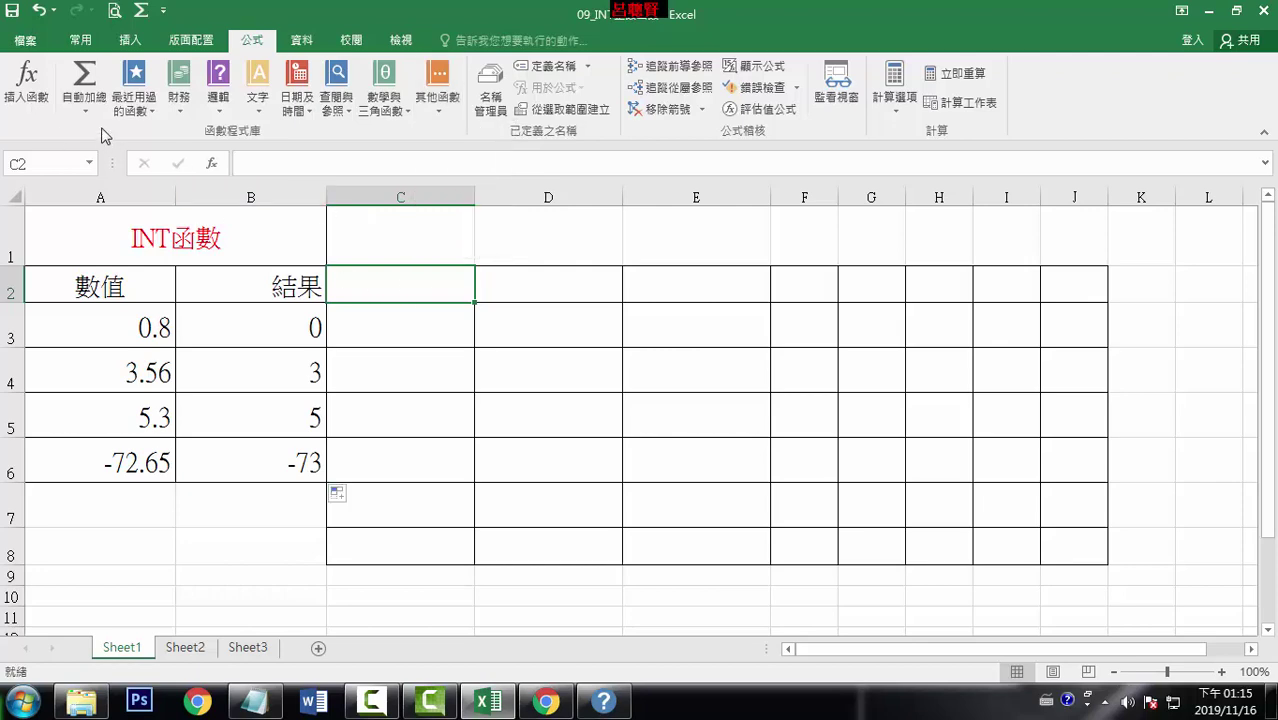
Step: Start a function in C2 with Insert Function, move the dialog aside, and clear its search box
click(31, 106)
drag(833, 155, 637, 157)
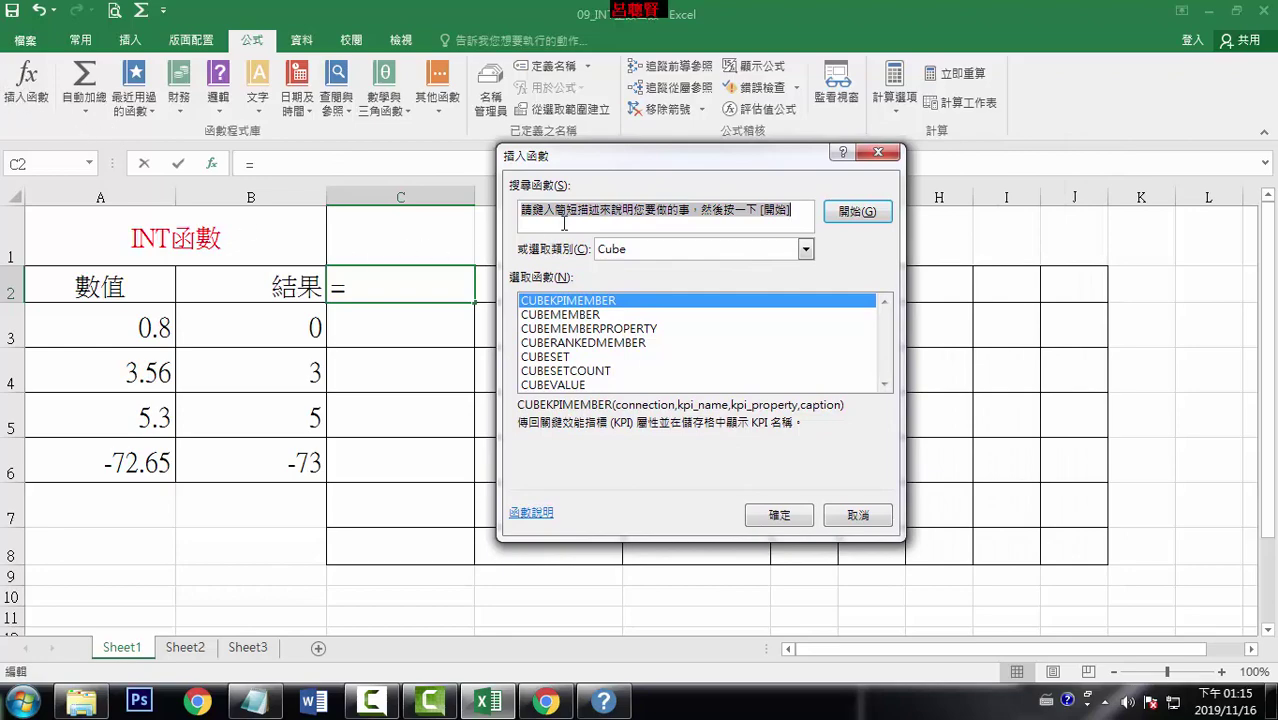
key(ctrl+1)
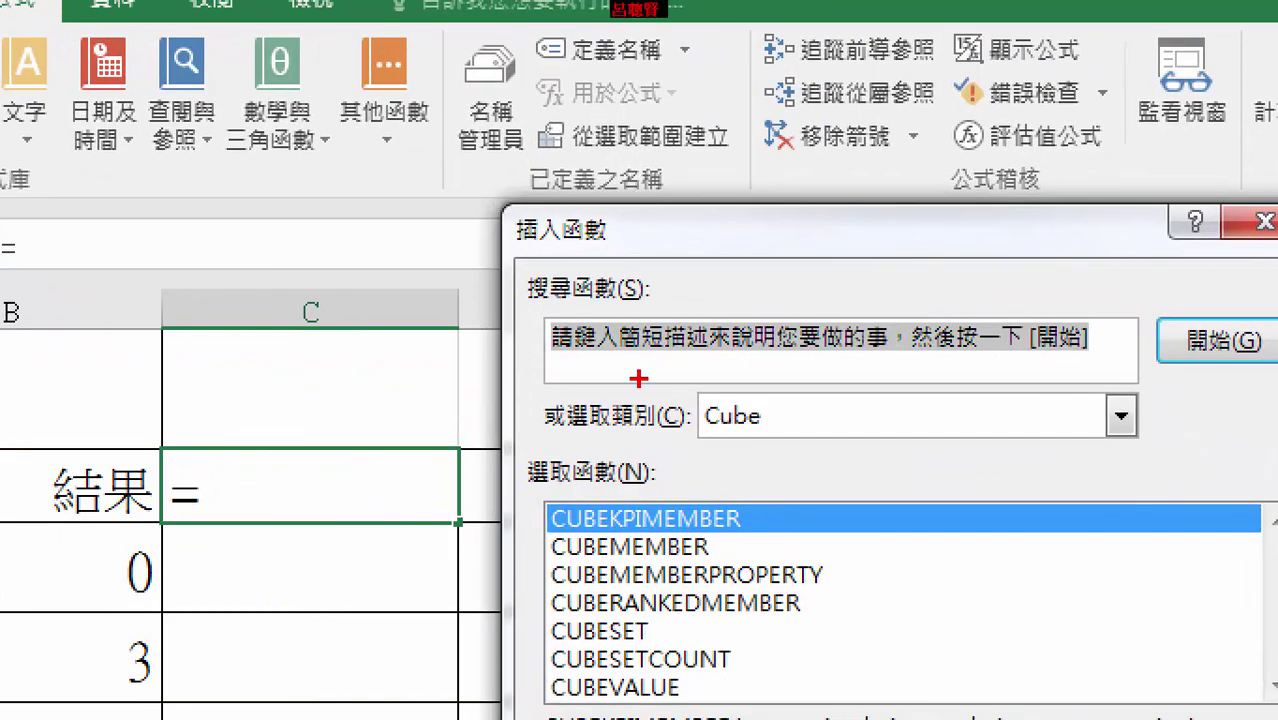
mouse_move(640, 371)
mouse_down()
mouse_move(662, 365)
mouse_move(620, 352)
mouse_move(612, 304)
mouse_move(668, 360)
mouse_up()
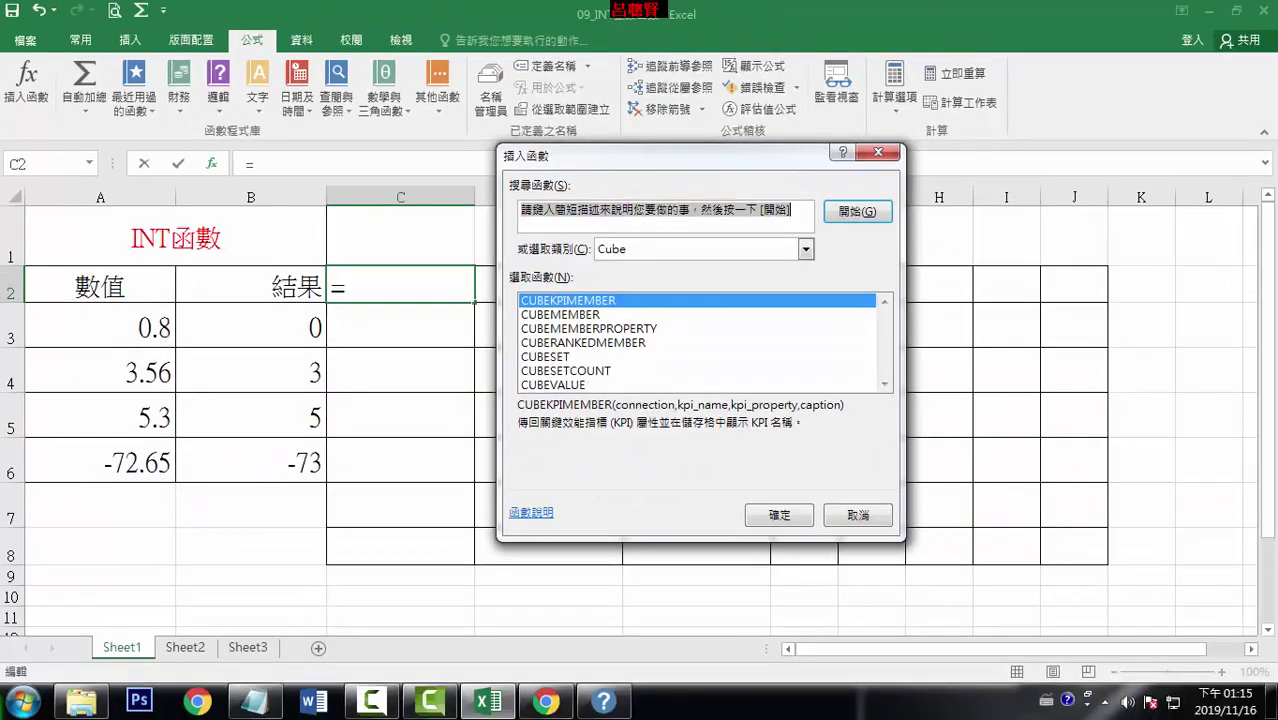
Step: Search functions for 四捨五入 and select ROUND from the suggested results
text(四)
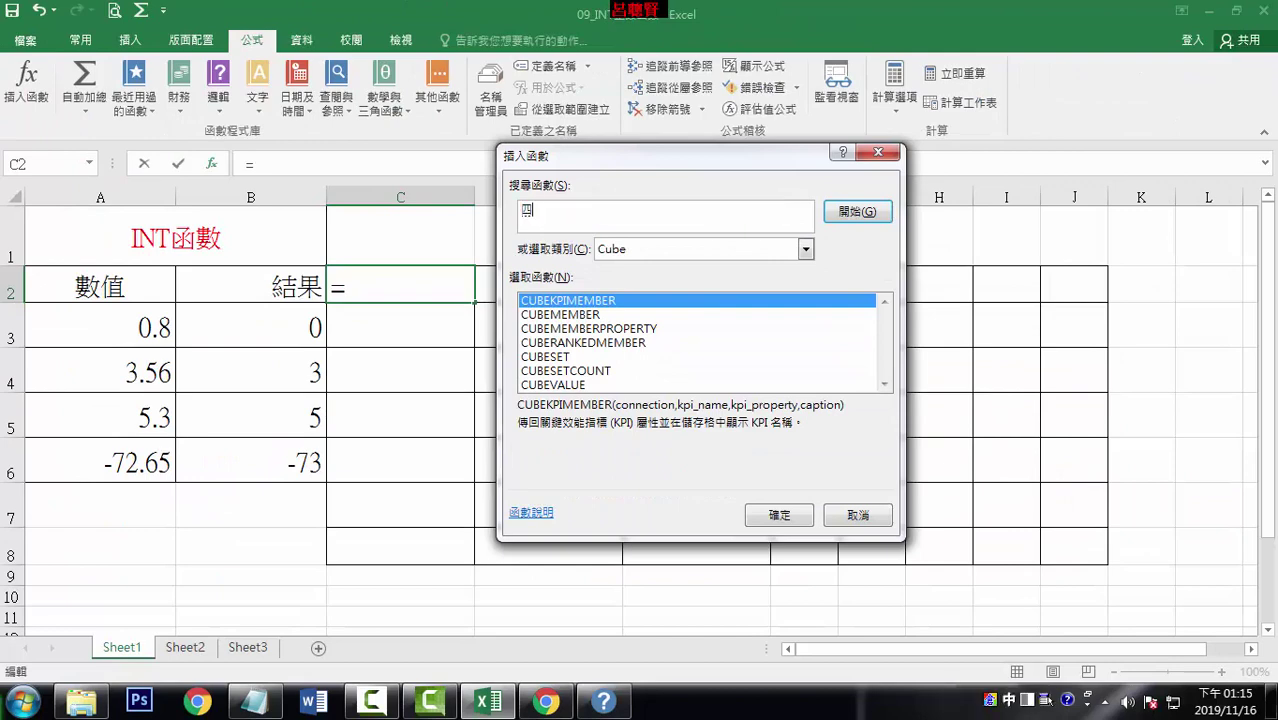
text(捨五)
text(入)
key(Return)
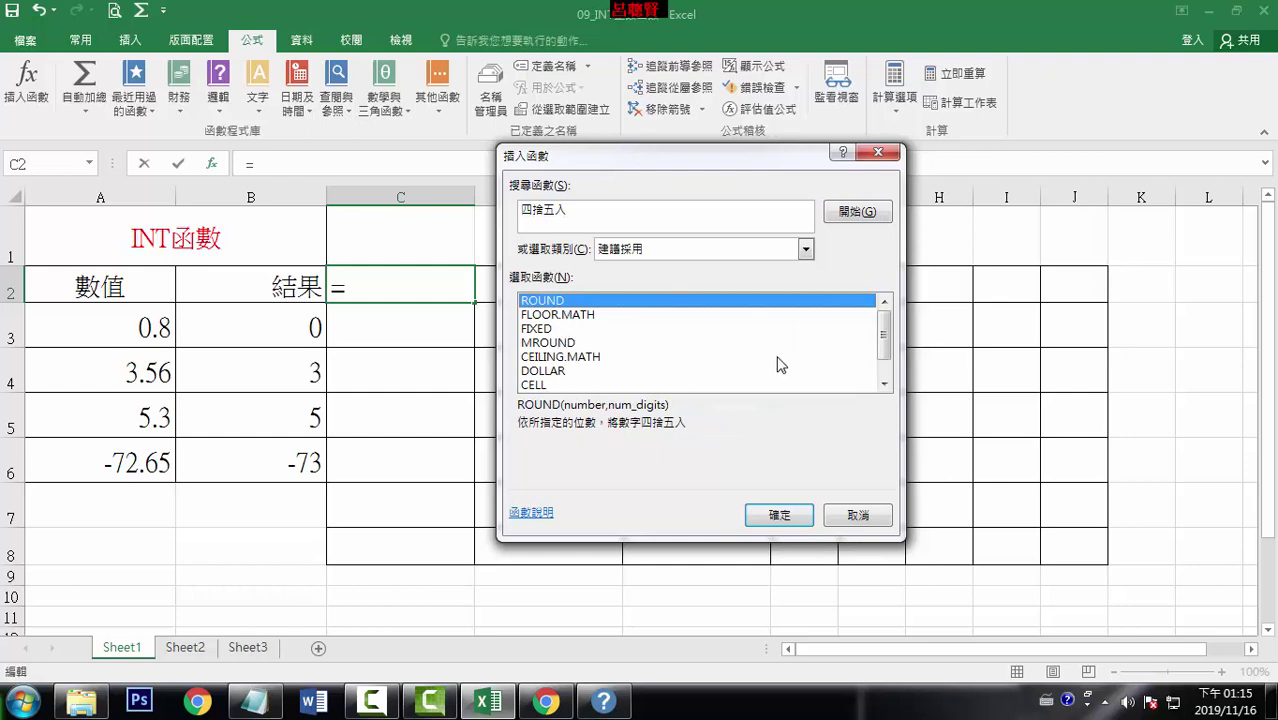
key(Down)
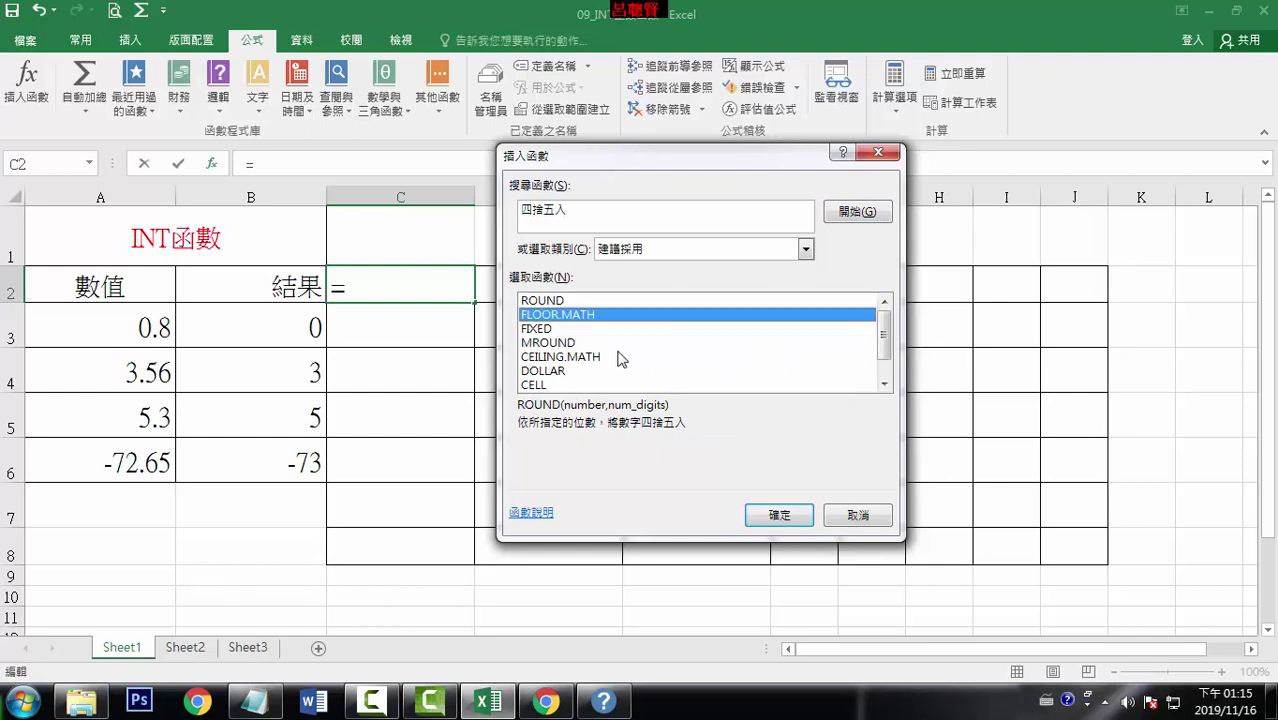
key(Down)
key(Down)
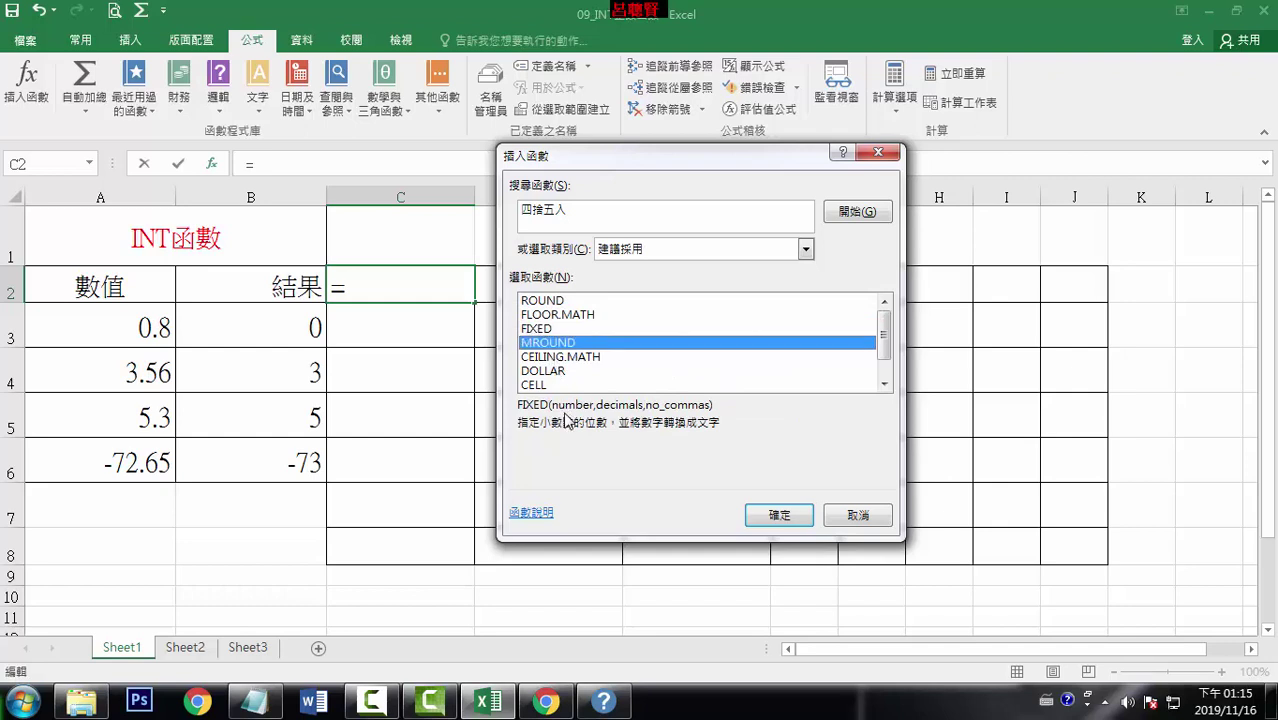
key(Down)
key(Down)
key(Down)
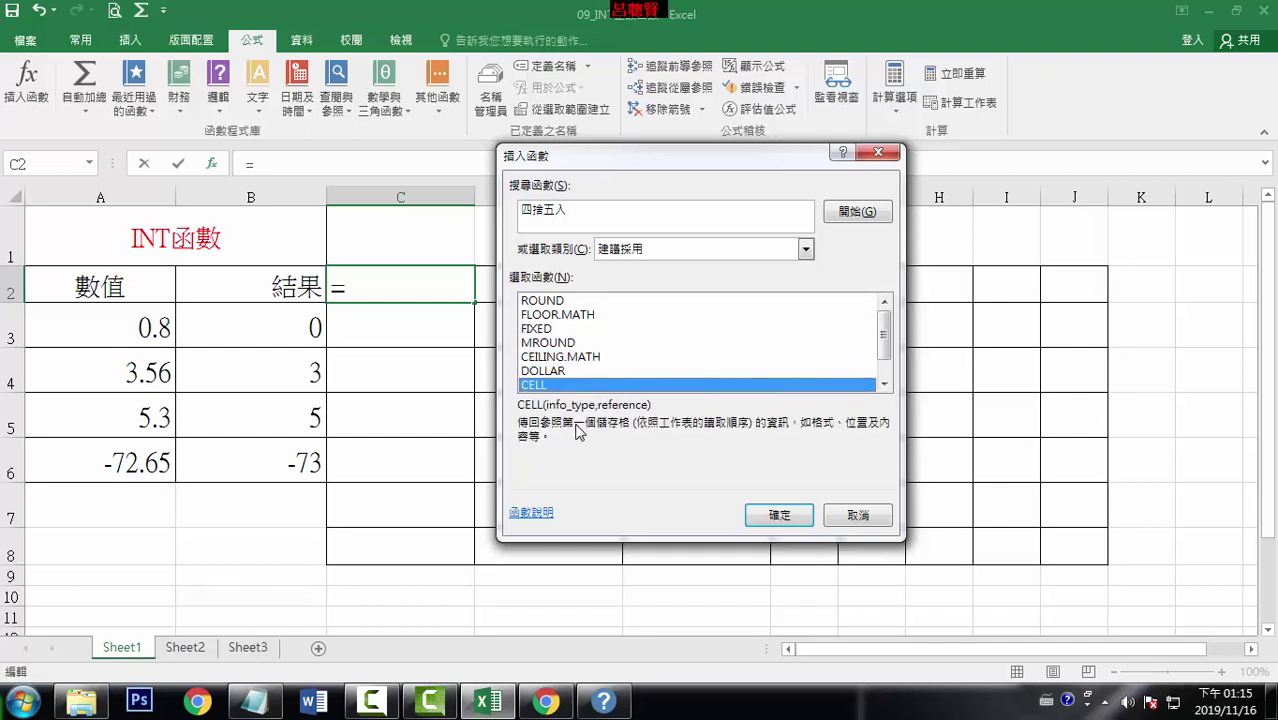
key(Up)
key(Up)
key(Up)
key(Up)
key(Up)
key(Up)
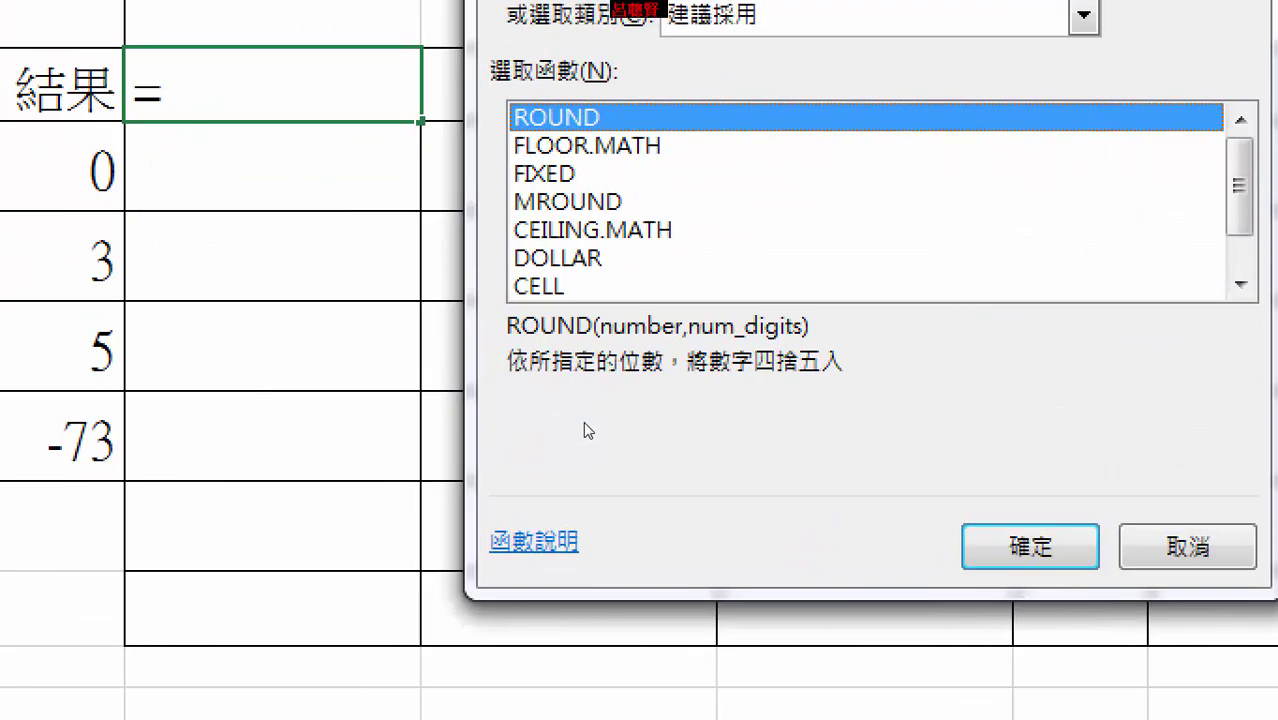
Step: Rearrange the Insert Function dialog and open the help page for ROUND
mouse_move(630, 115)
mouse_down()
mouse_move(765, 148)
mouse_move(895, 320)
mouse_move(845, 355)
mouse_move(866, 364)
mouse_up()
drag(510, 379, 886, 386)
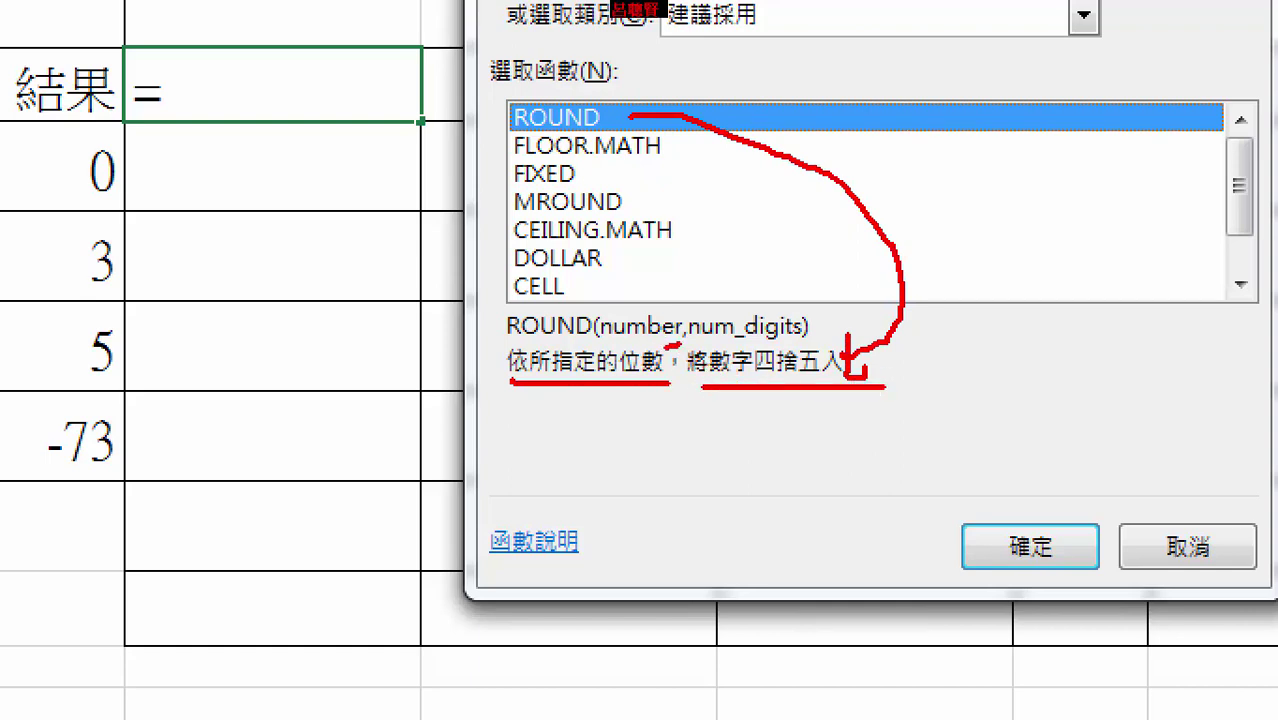
drag(678, 344, 606, 347)
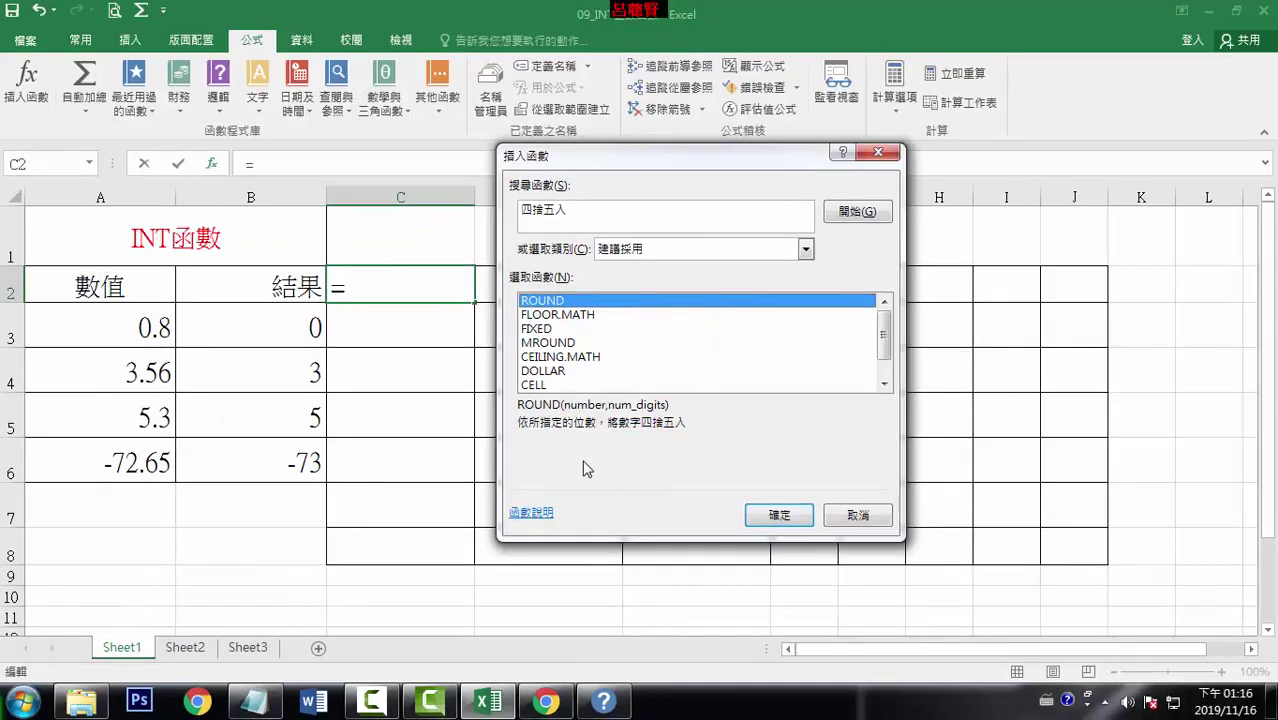
click(541, 521)
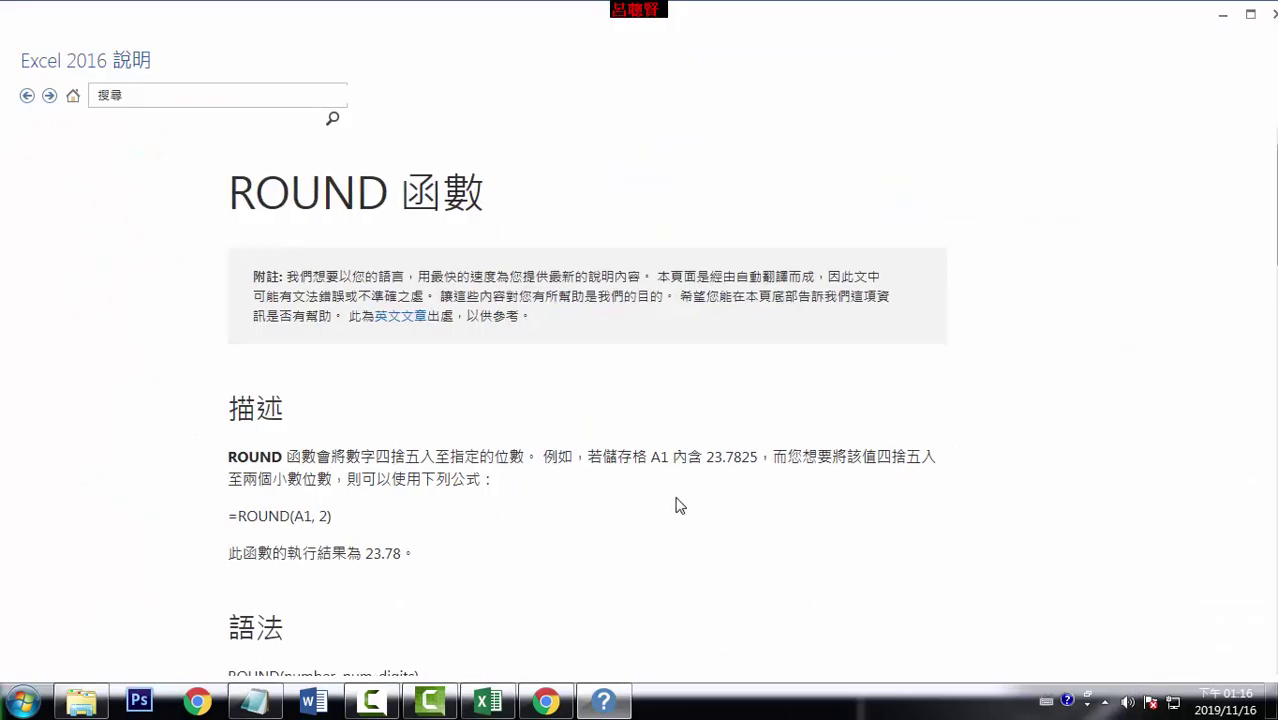
Step: Study the =ROUND(A1, 2) example returning 23.78, then scroll to the ROUND syntax
drag(668, 460, 649, 460)
click(758, 466)
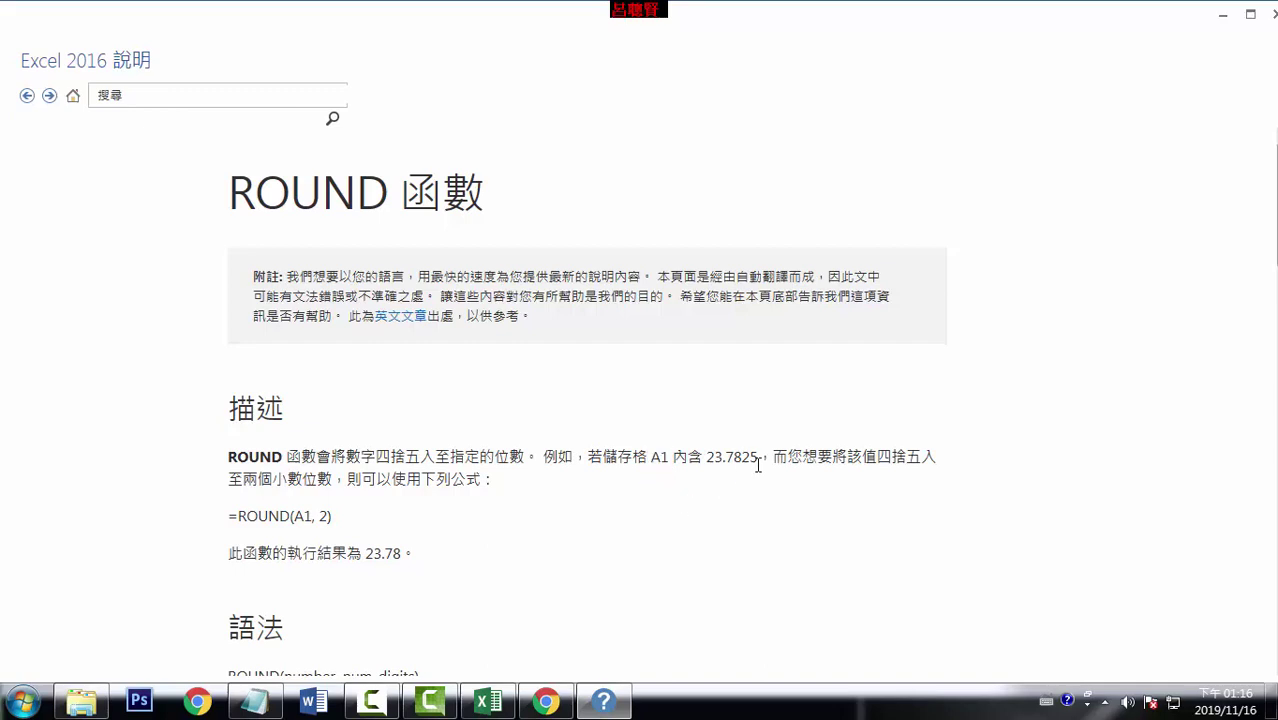
double_click(277, 517)
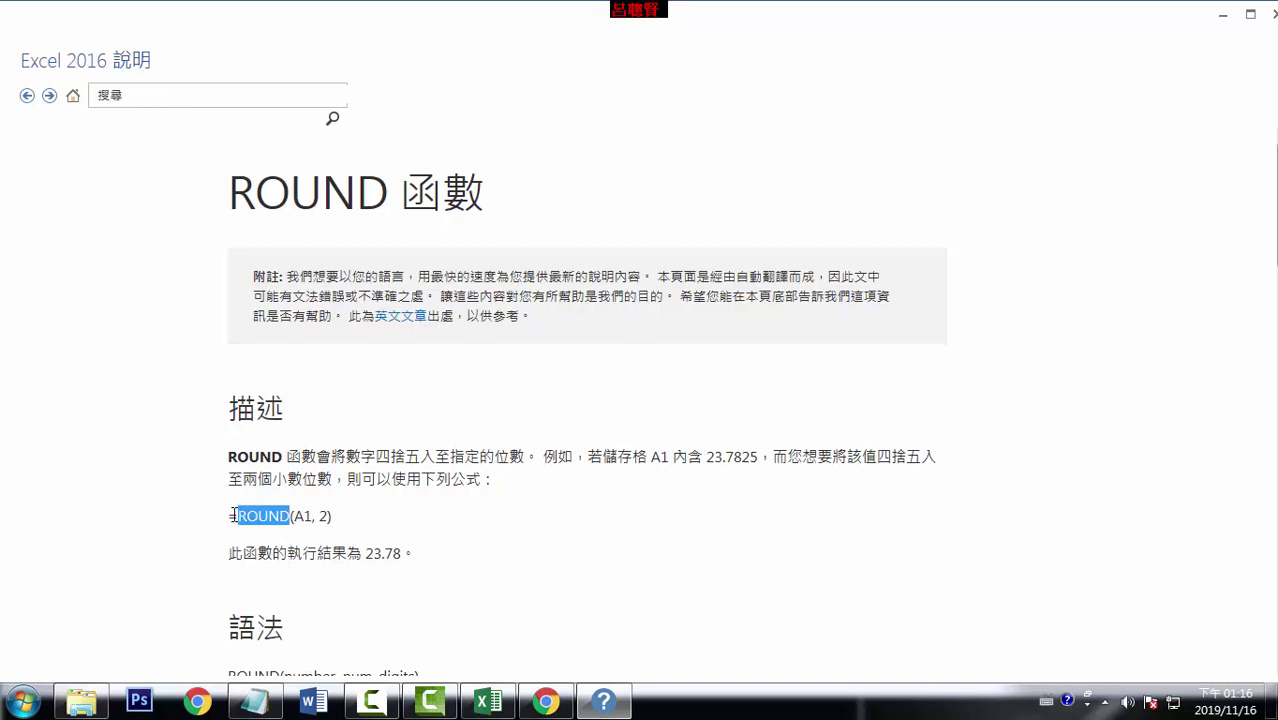
double_click(303, 516)
click(323, 515)
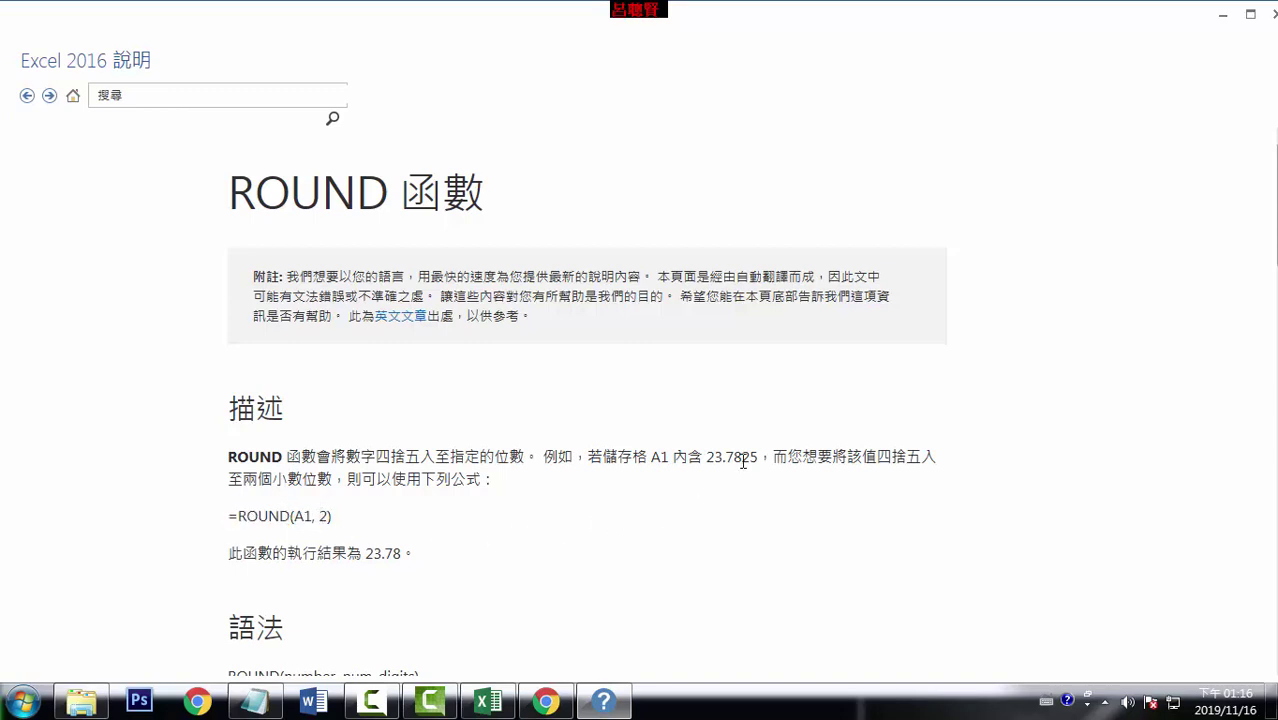
drag(743, 461, 759, 461)
double_click(368, 556)
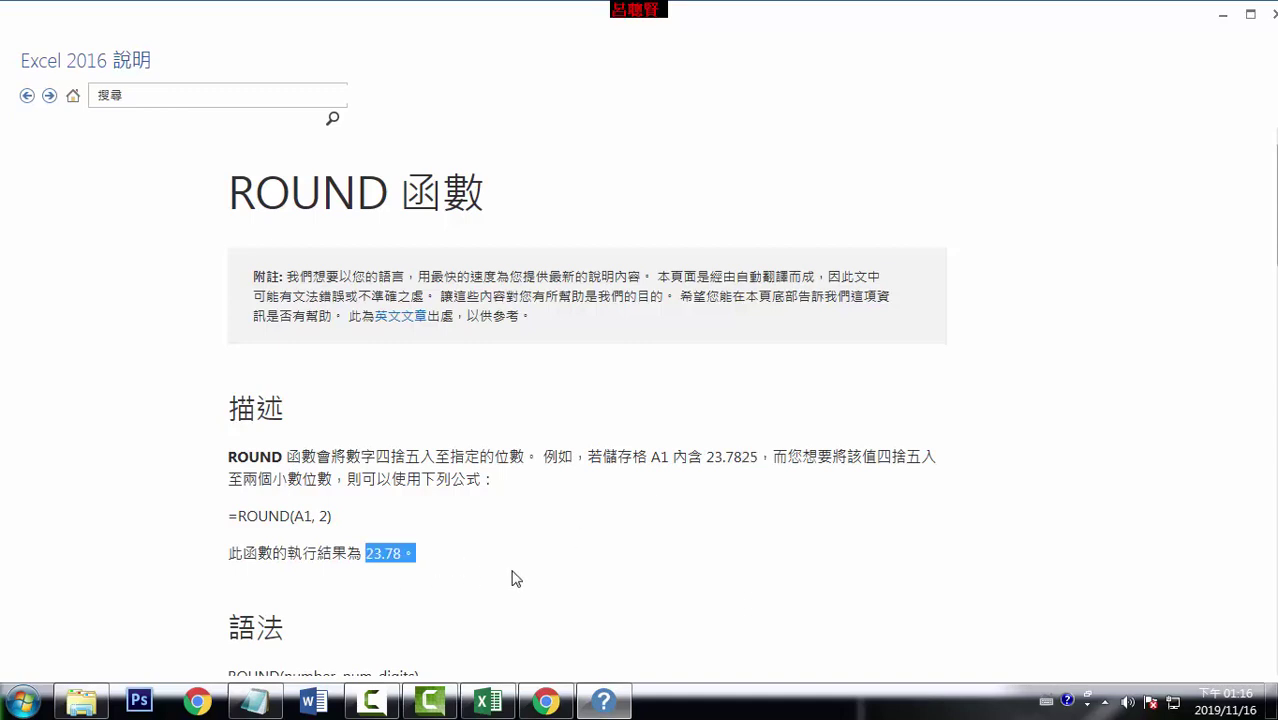
click(528, 580)
scroll(533, 580, down, 2)
scroll(531, 579, down, 2)
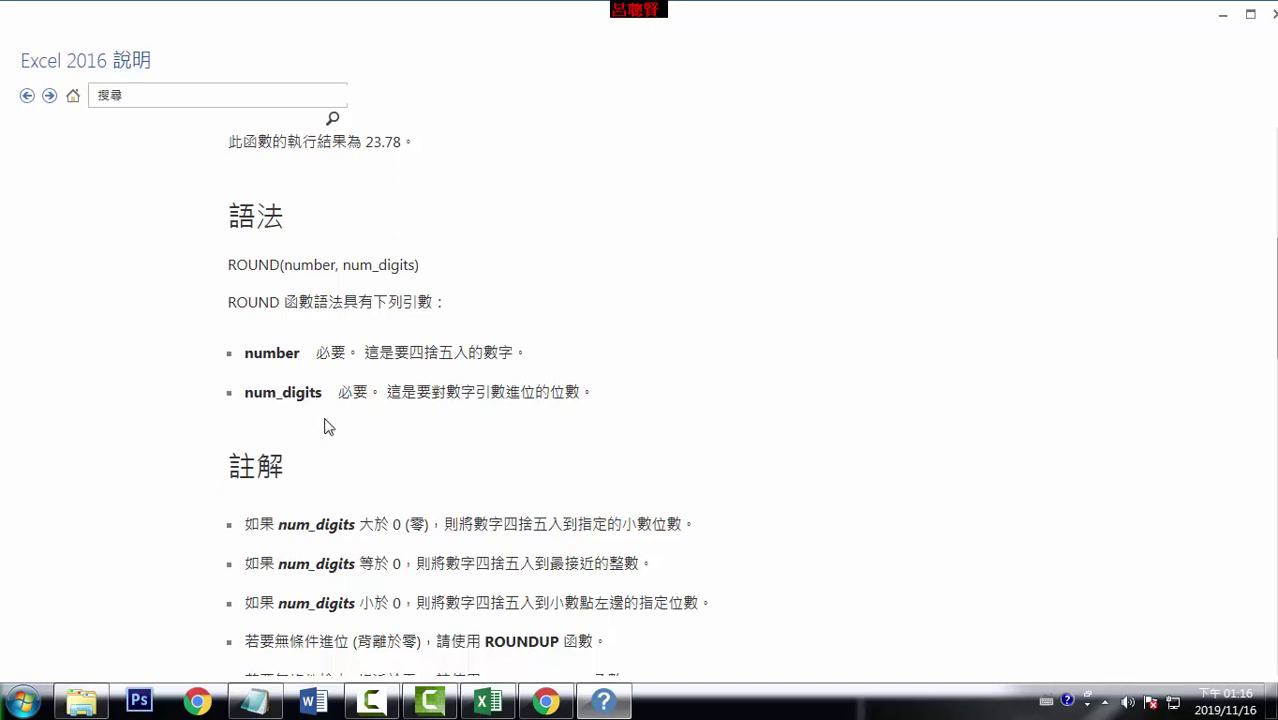
scroll(330, 425, down, 2)
scroll(375, 432, down, 2)
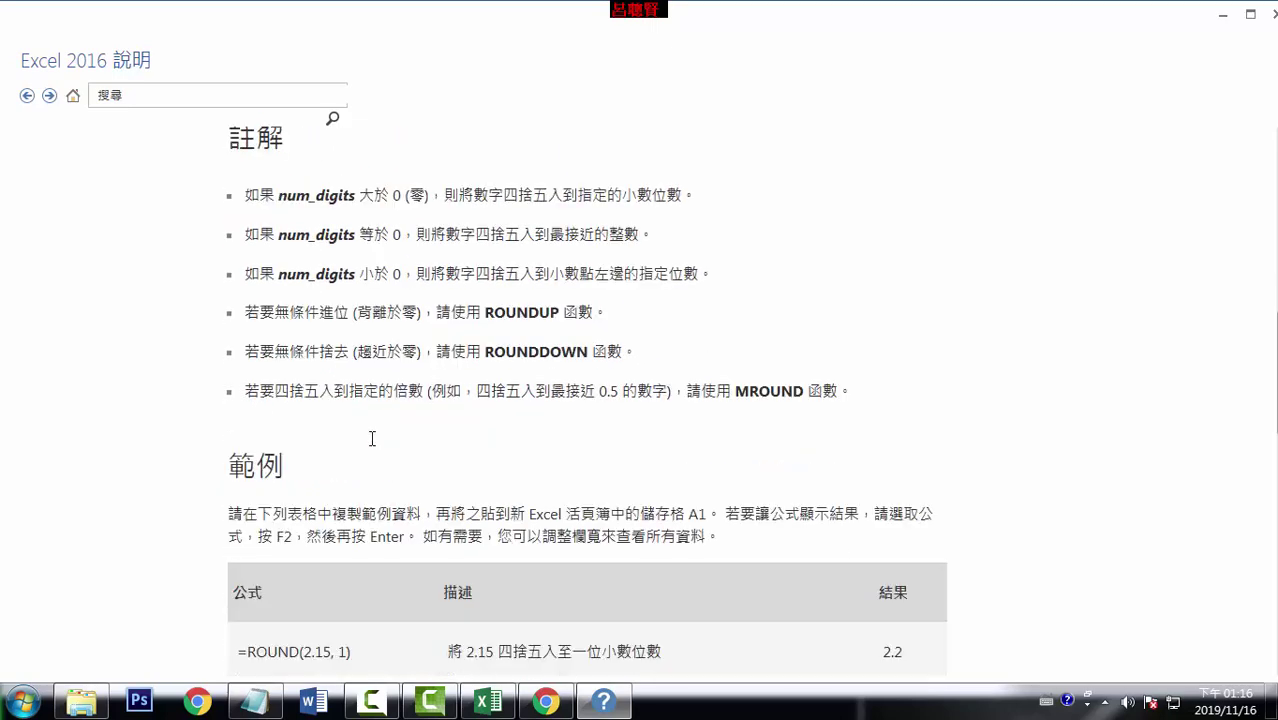
scroll(372, 438, down, 3)
scroll(370, 444, down, 2)
scroll(372, 450, down, 1)
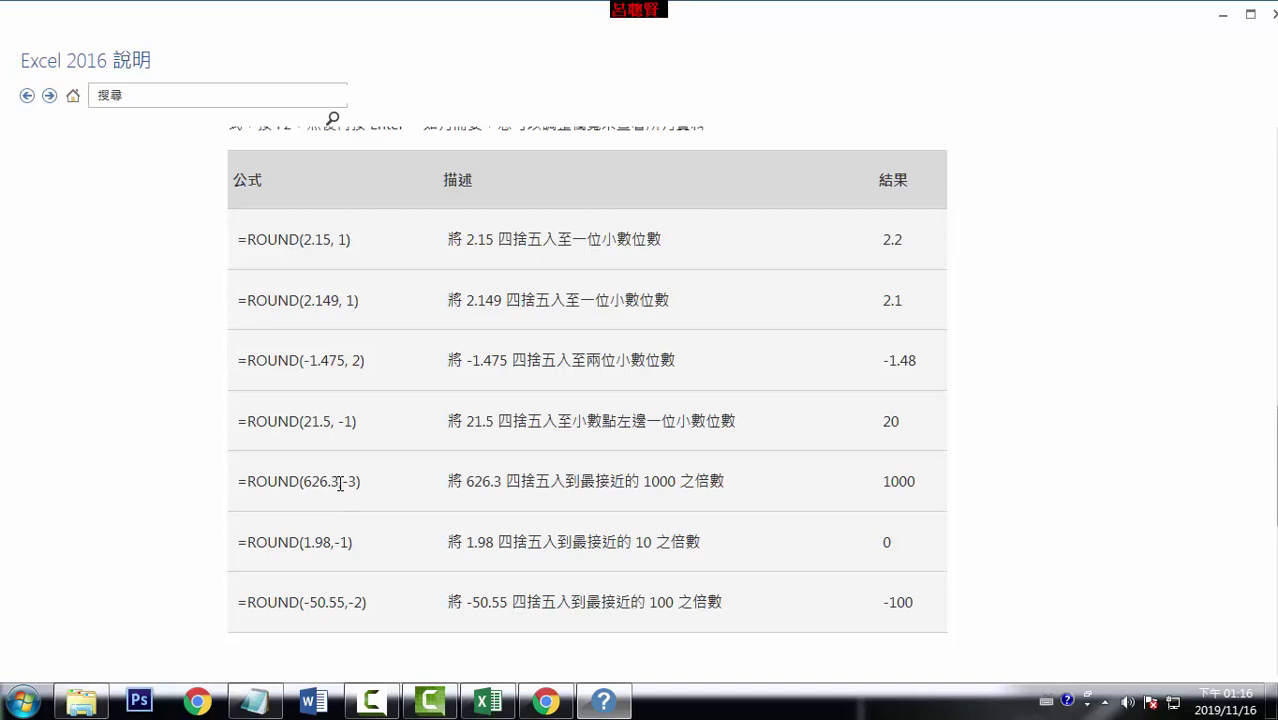
mouse_move(339, 484)
mouse_down()
mouse_move(313, 484)
mouse_move(362, 481)
mouse_move(348, 484)
mouse_up()
click(461, 502)
double_click(347, 484)
drag(718, 488, 442, 490)
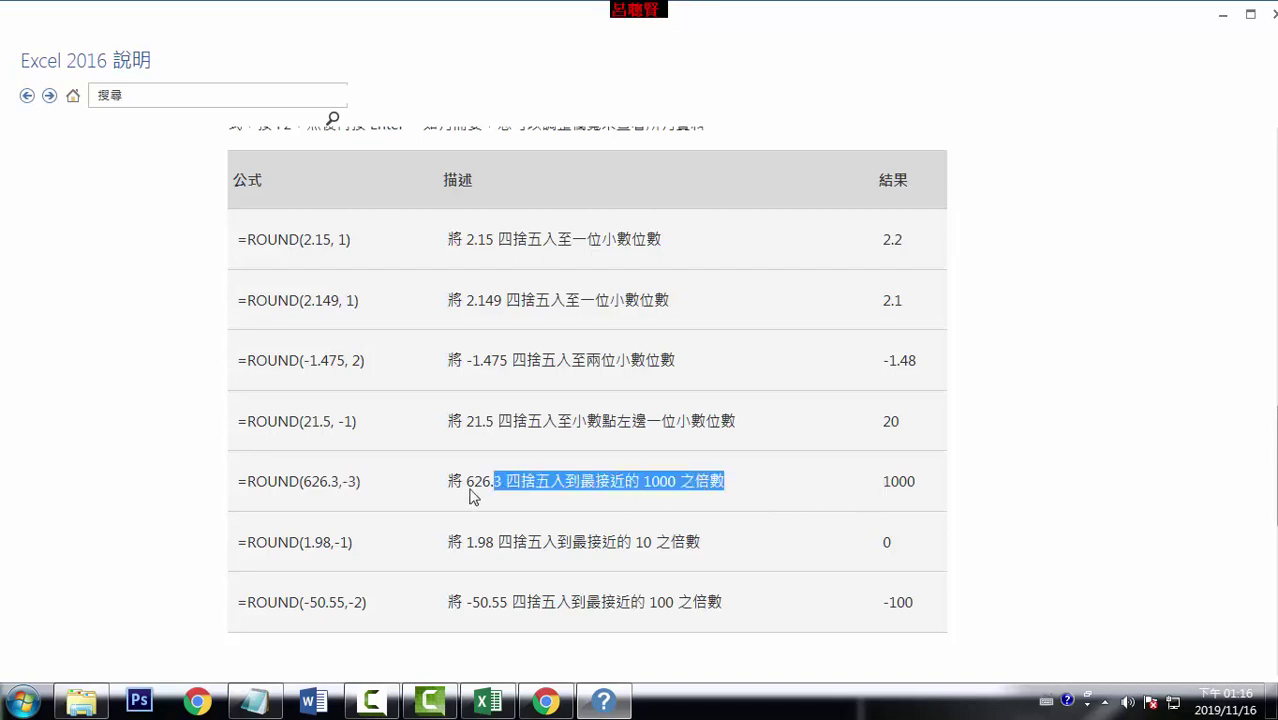
click(565, 505)
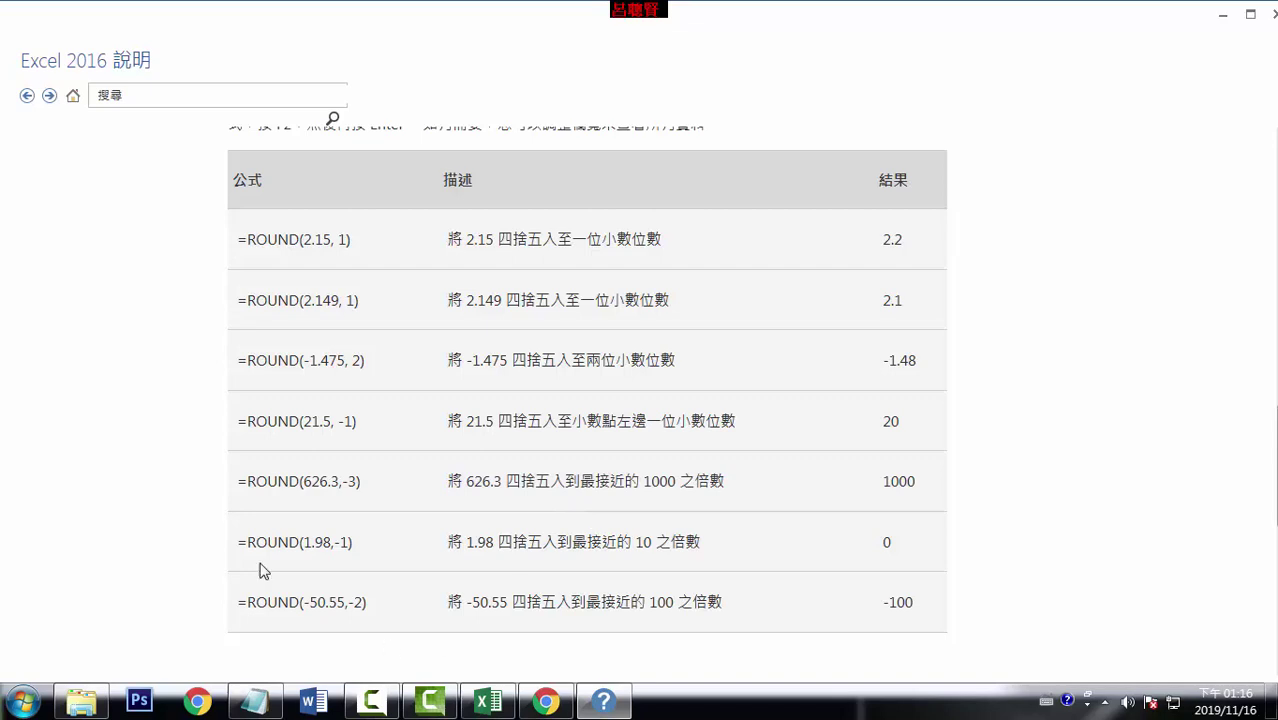
double_click(350, 482)
scroll(395, 545, up, 3)
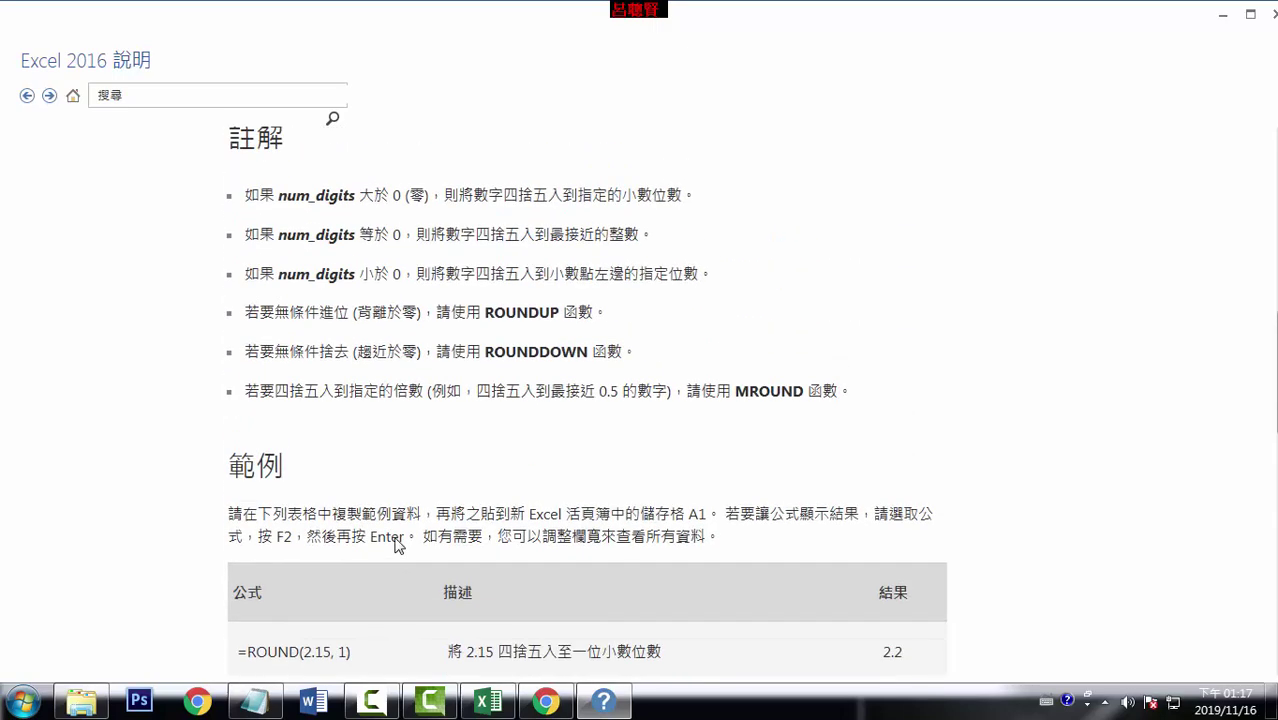
scroll(397, 456, up, 4)
scroll(397, 533, up, 3)
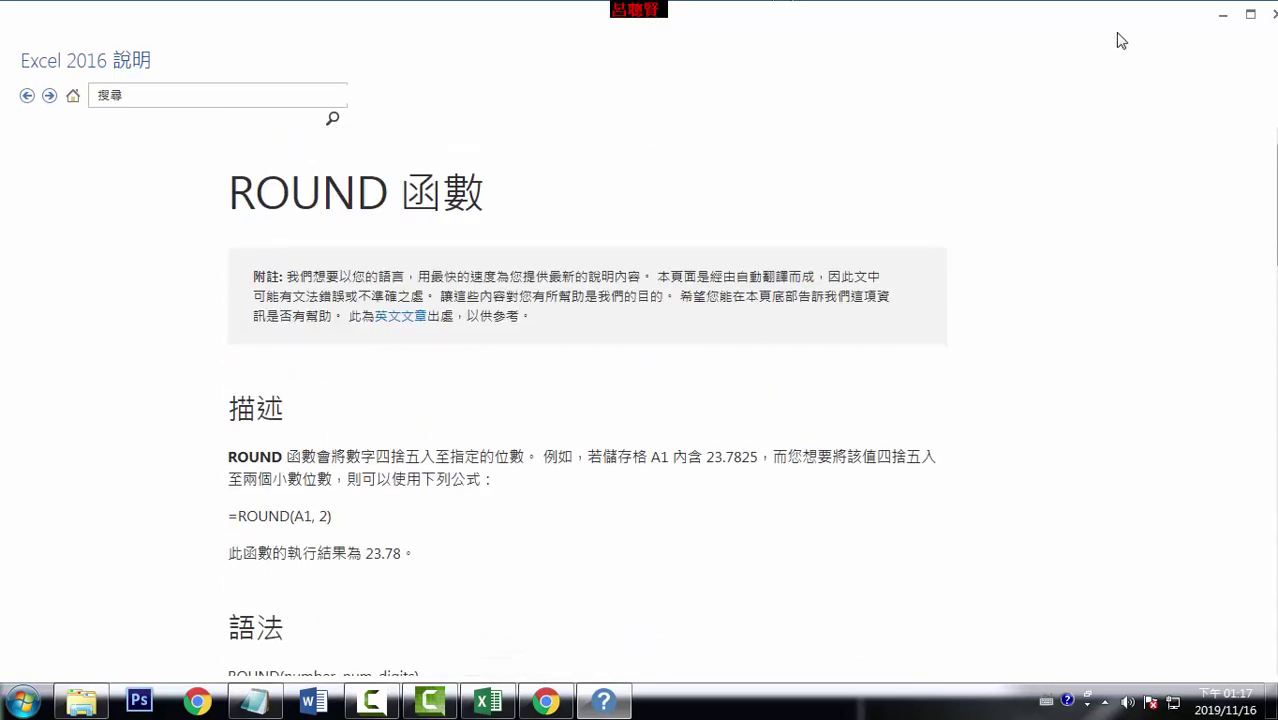
Step: Return to the workbook, cancel Insert Function, and label C2 'round' and B2 'int'
click(1222, 15)
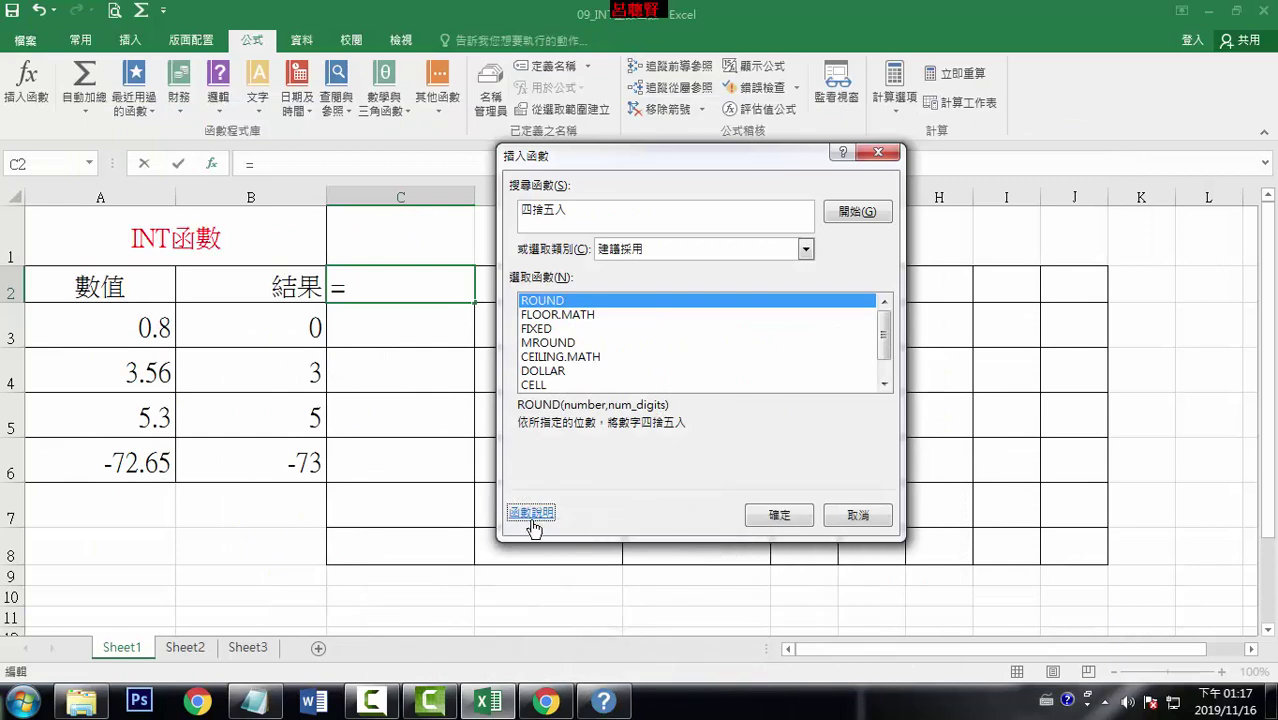
click(872, 522)
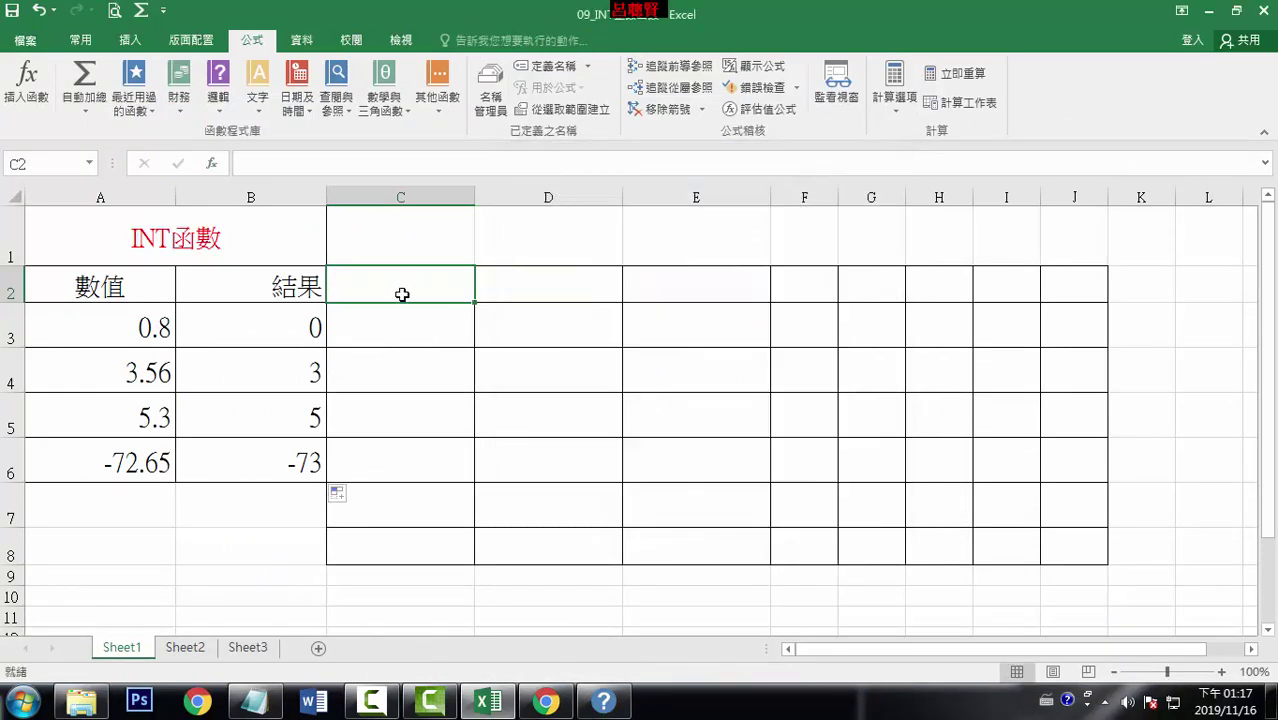
text(round)
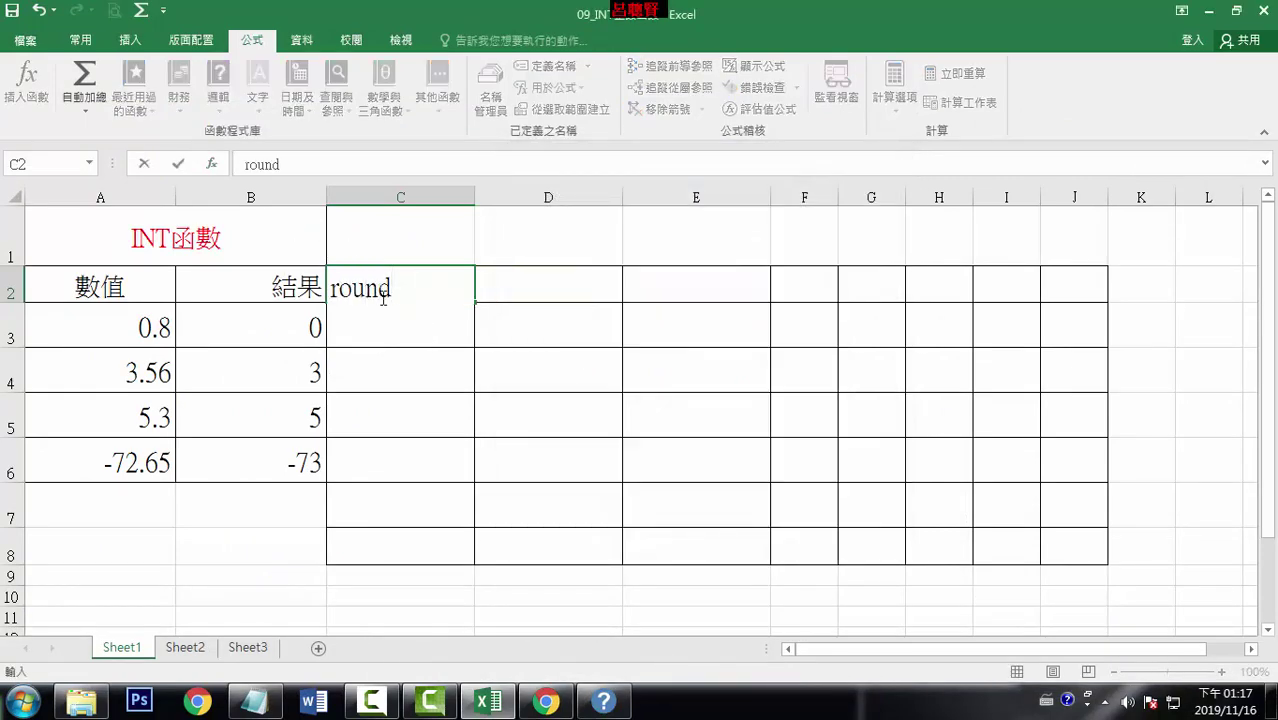
click(307, 292)
text(int)
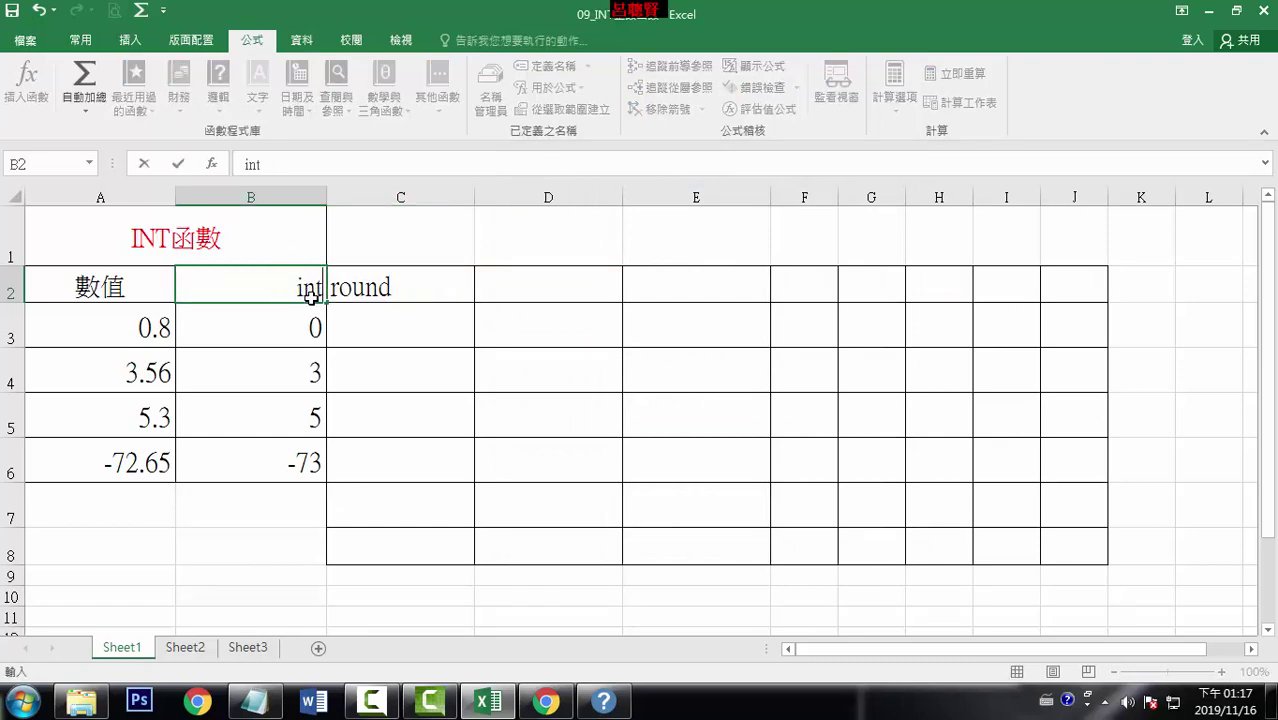
click(400, 335)
Step: Enter =ROUND(A3,0) in C3, correcting the too-few-arguments errors, so it returns 1
text(=r)
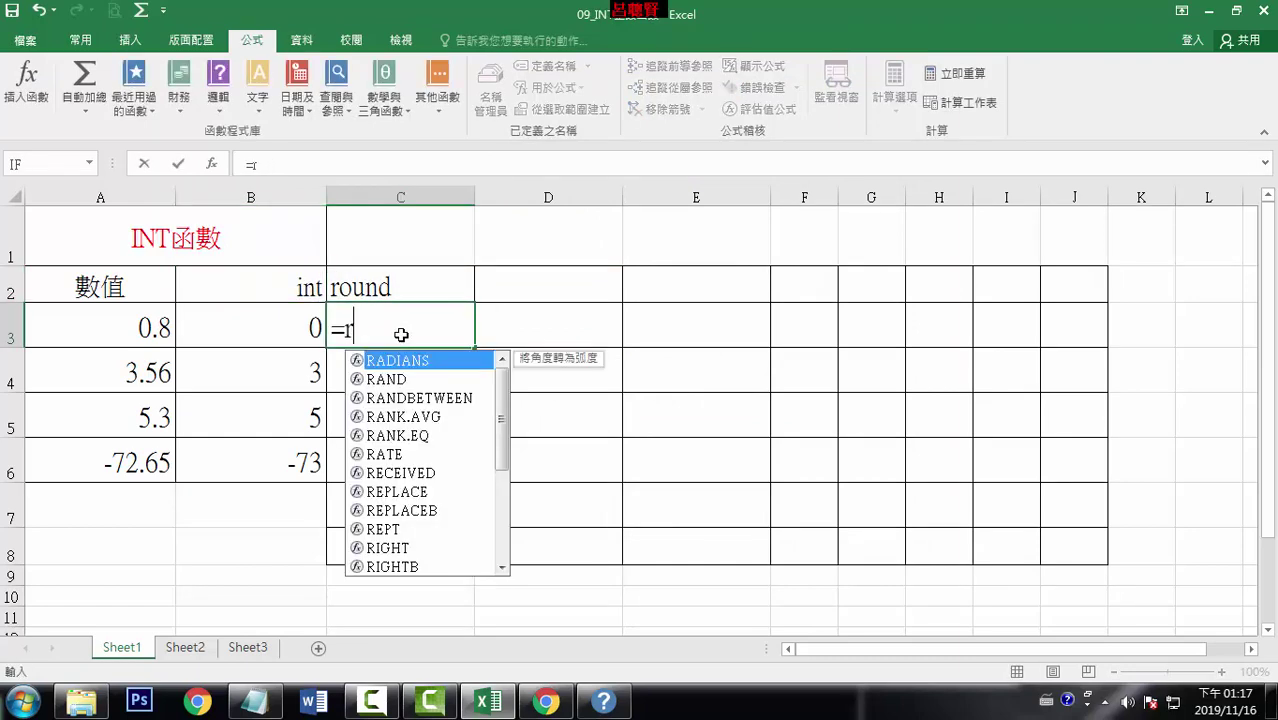
text(ound()
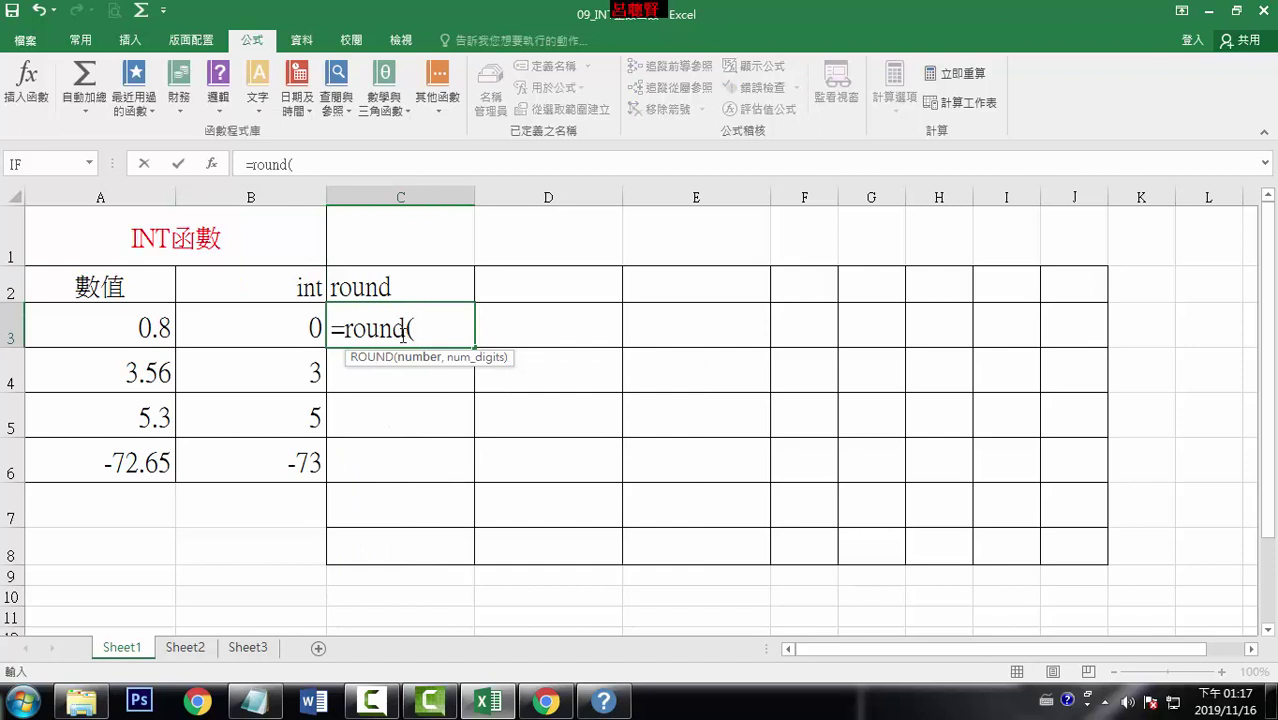
click(150, 330)
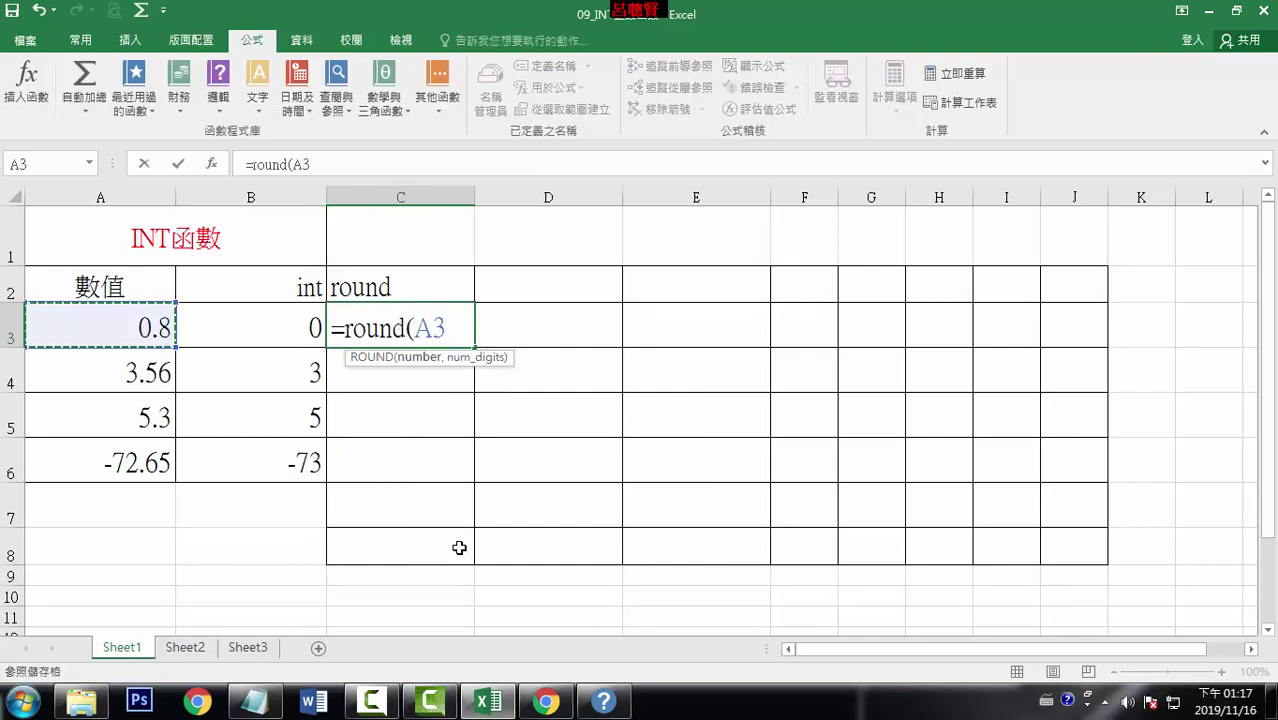
key(Return)
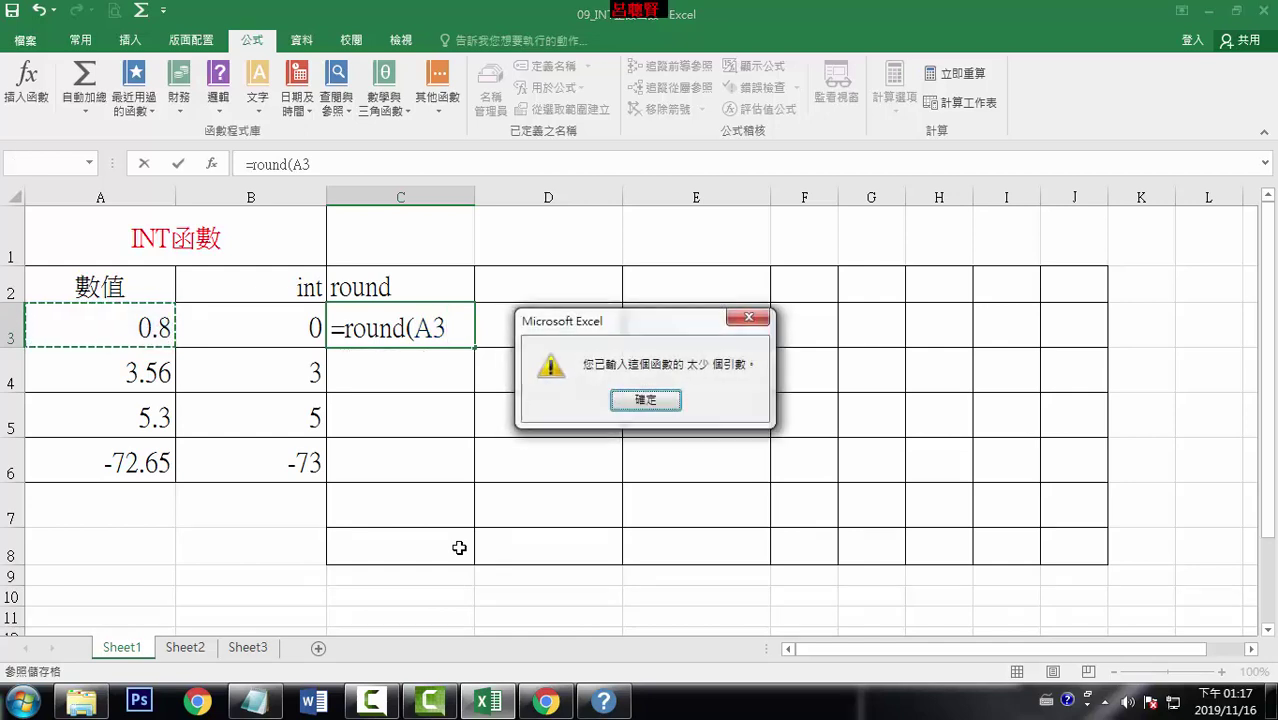
click(655, 408)
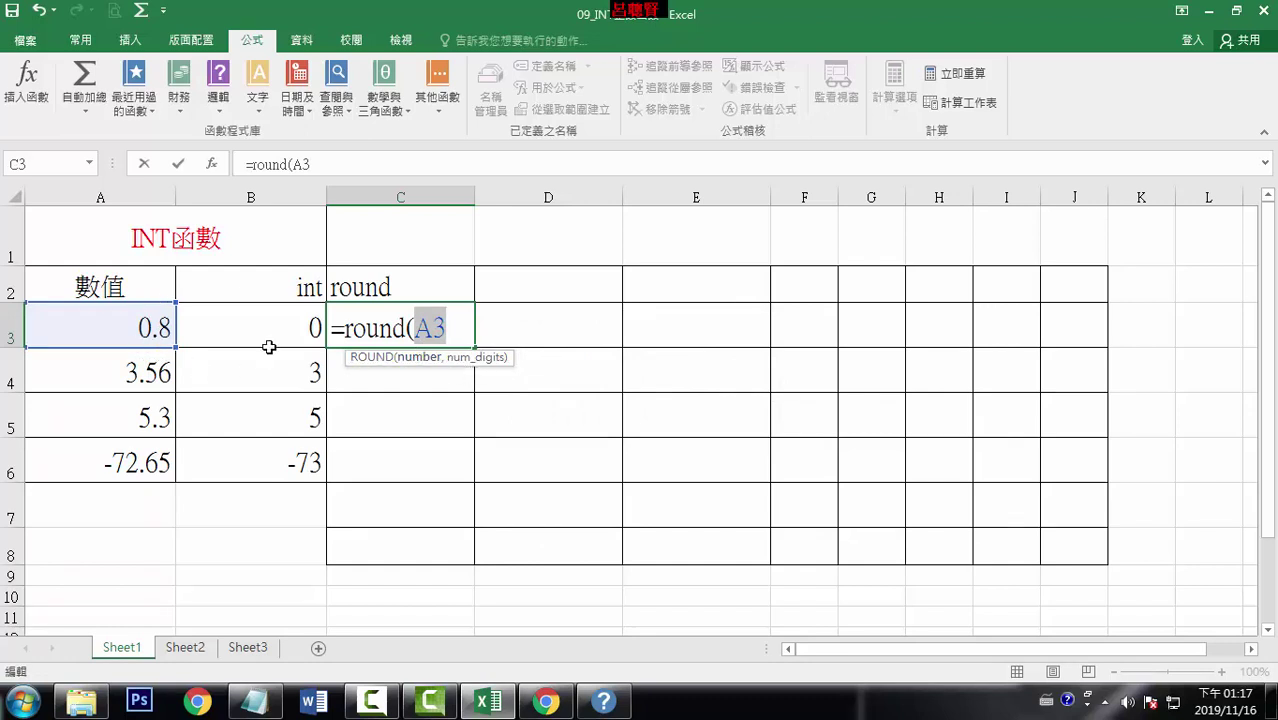
key(BackSpace)
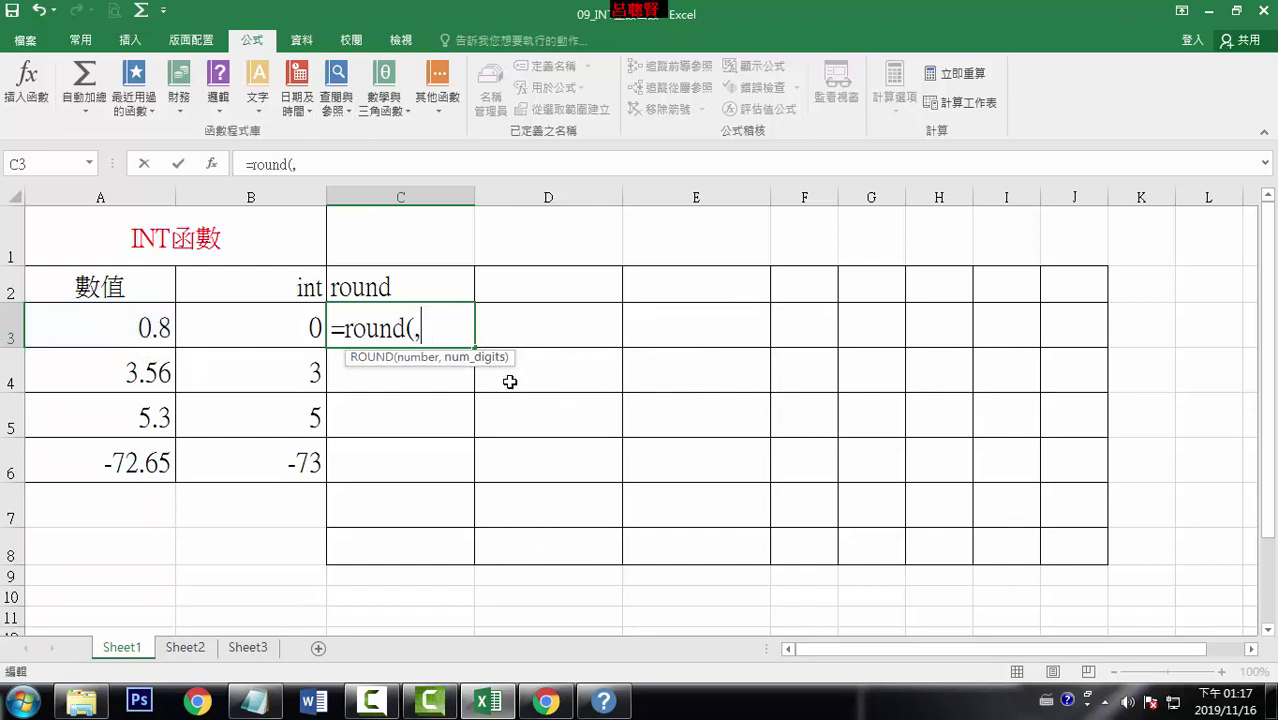
text(a)
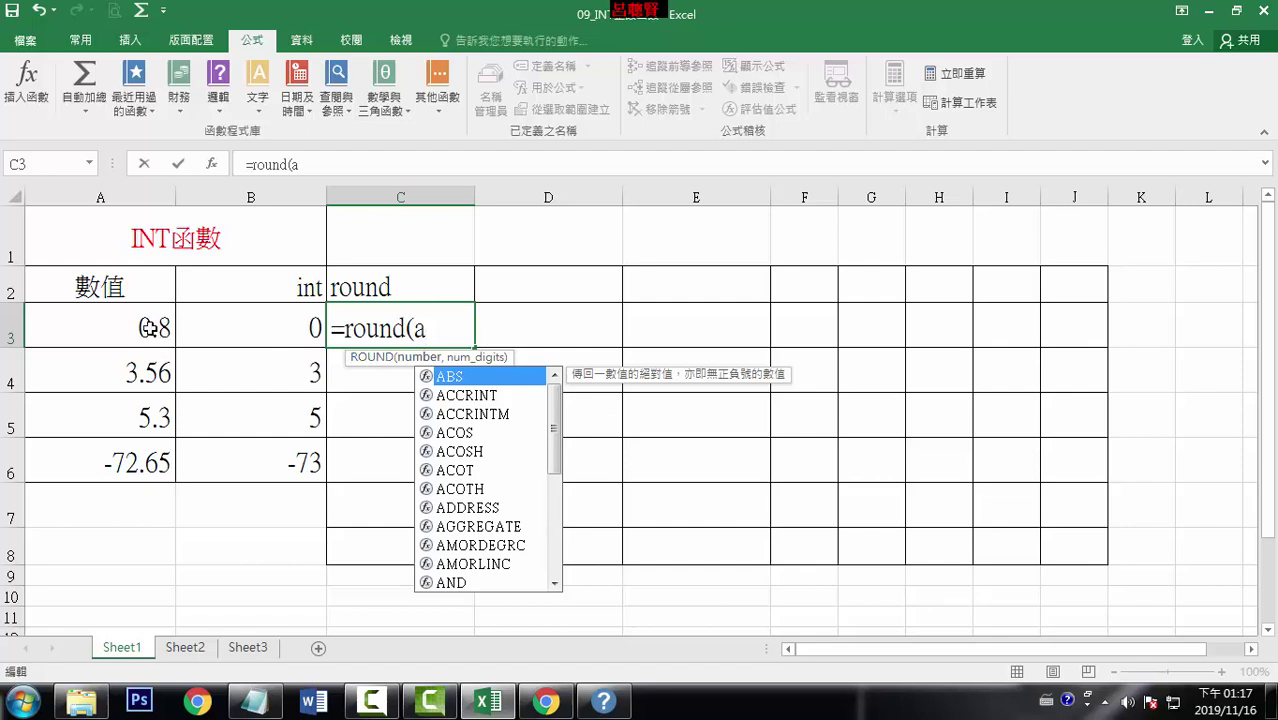
click(145, 327)
click(645, 400)
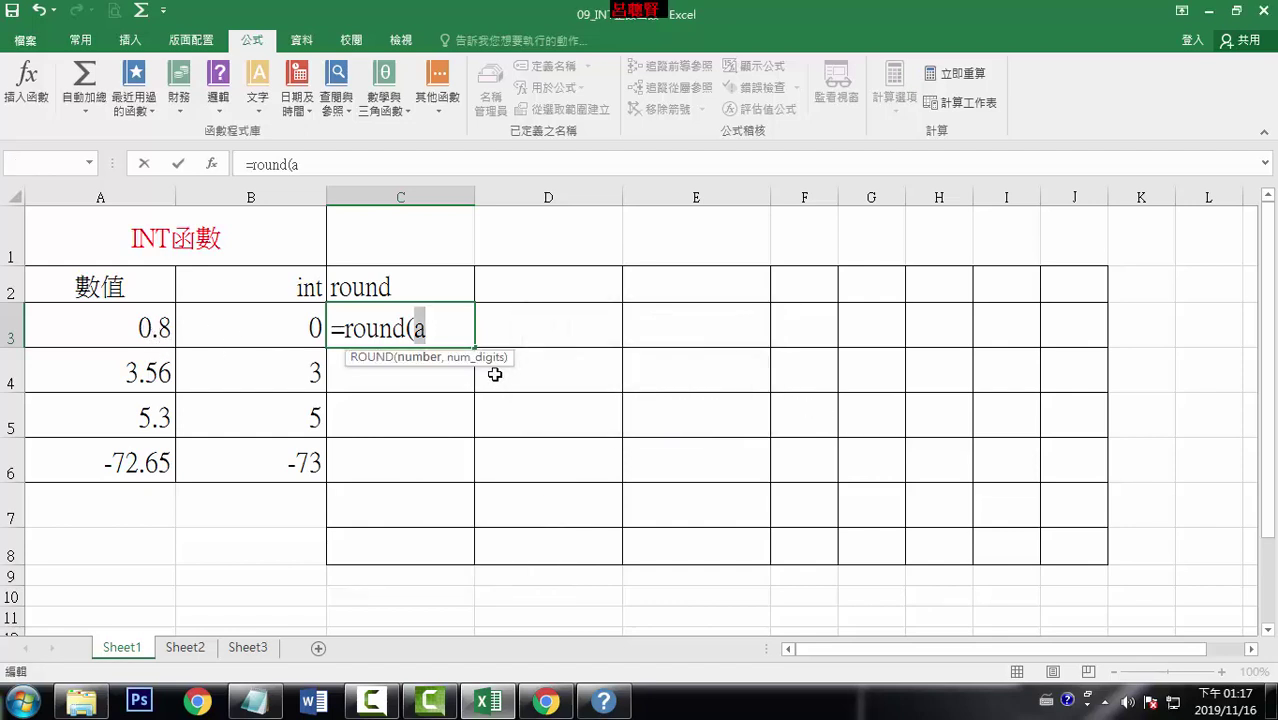
key(BackSpace)
click(170, 328)
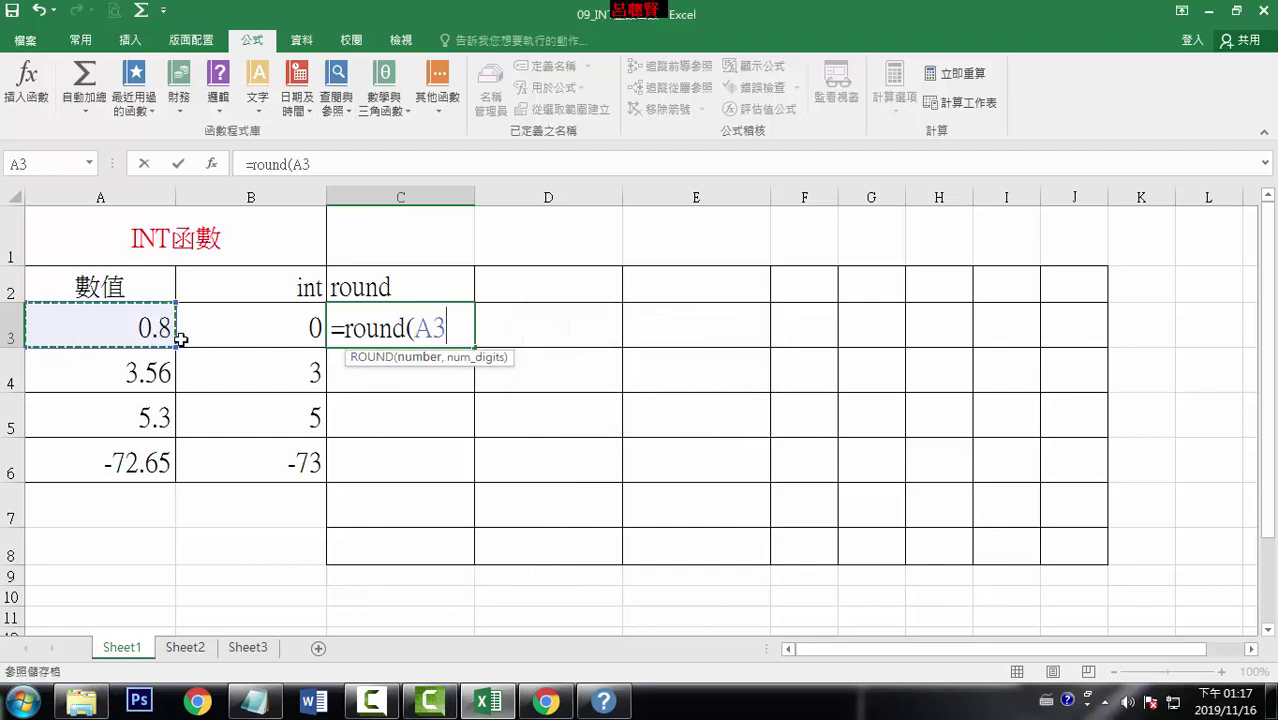
text(,0)
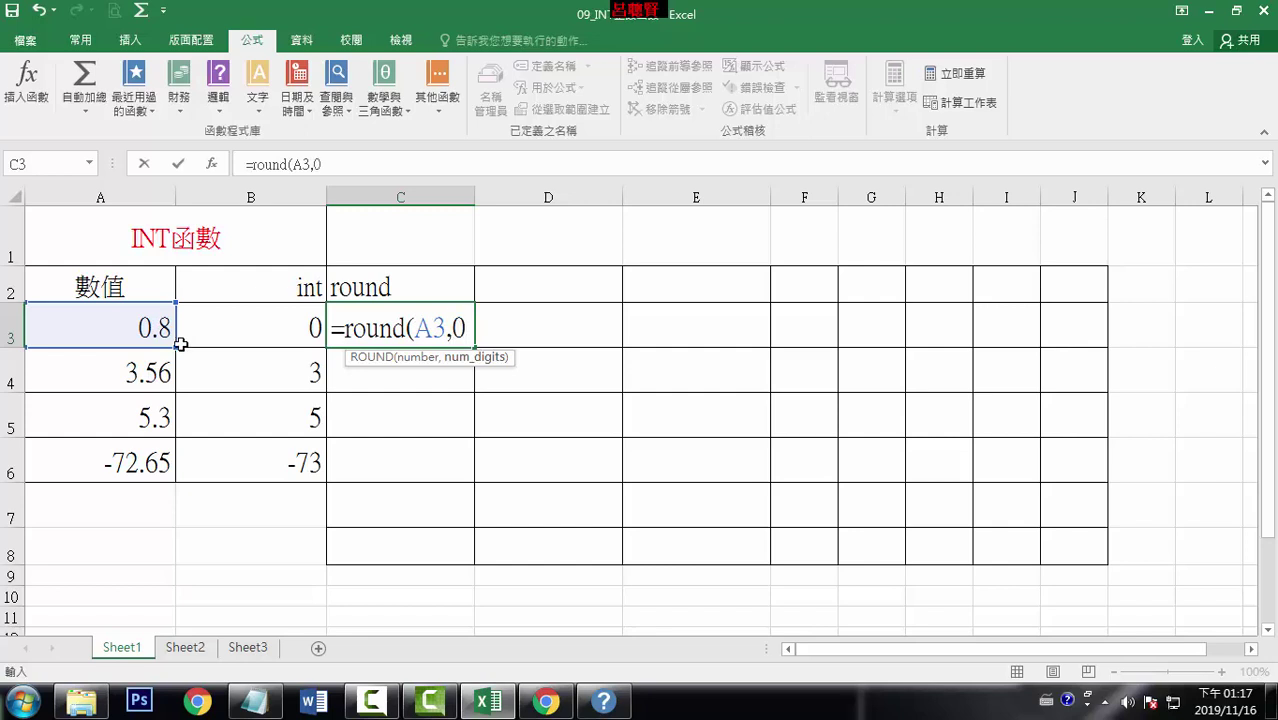
key(Return)
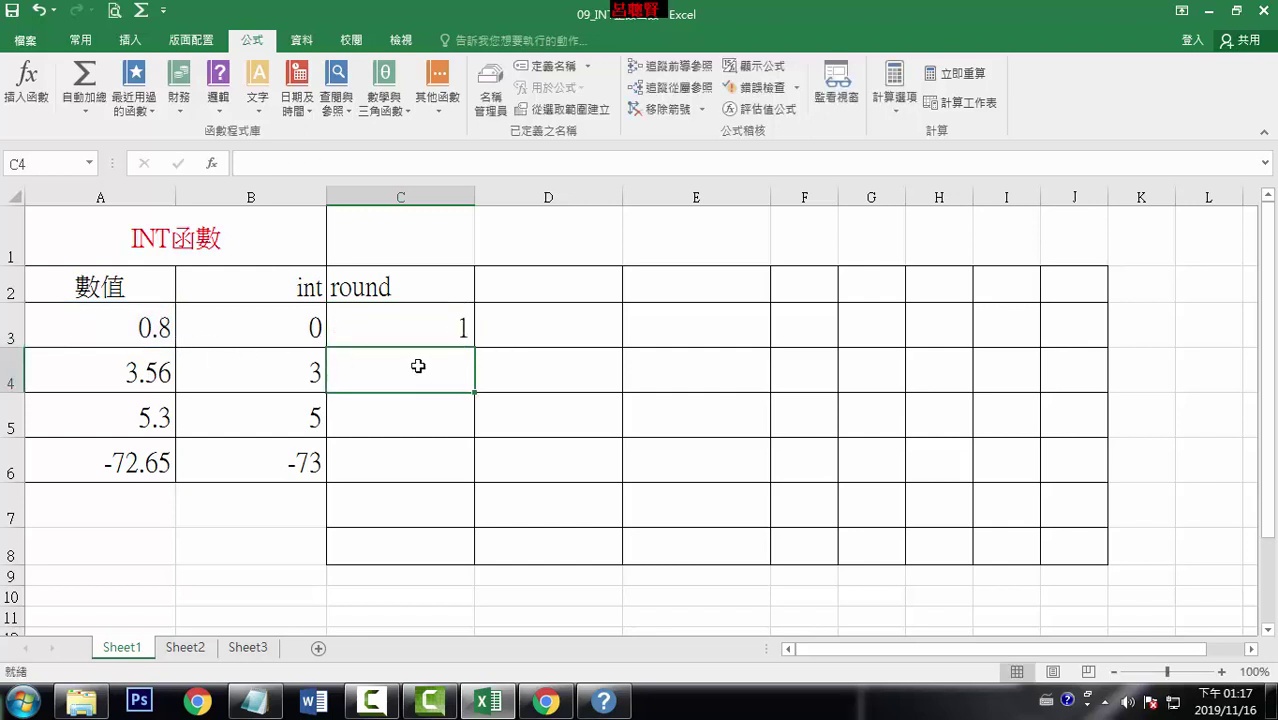
Step: Fill =ROUND(A3,0) down to C6 and compare A3 and A4 (3.56) with their rounded results
click(455, 335)
double_click(473, 344)
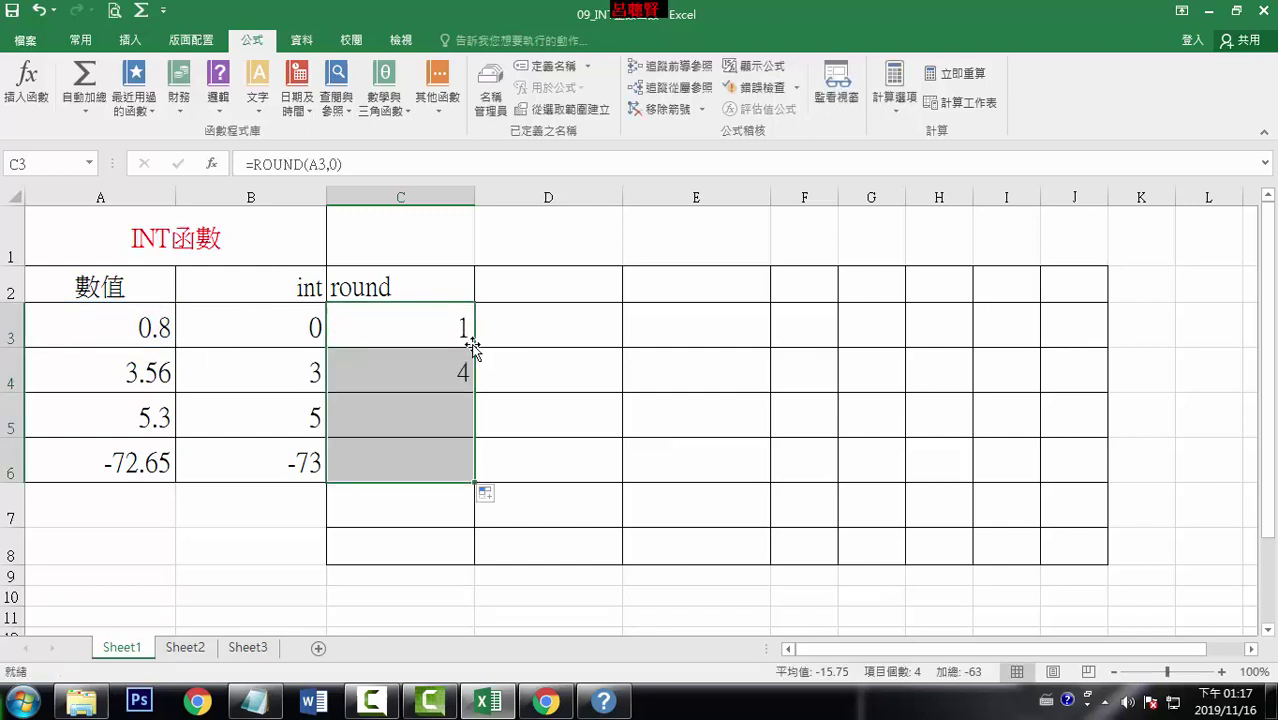
click(168, 325)
click(394, 322)
click(141, 372)
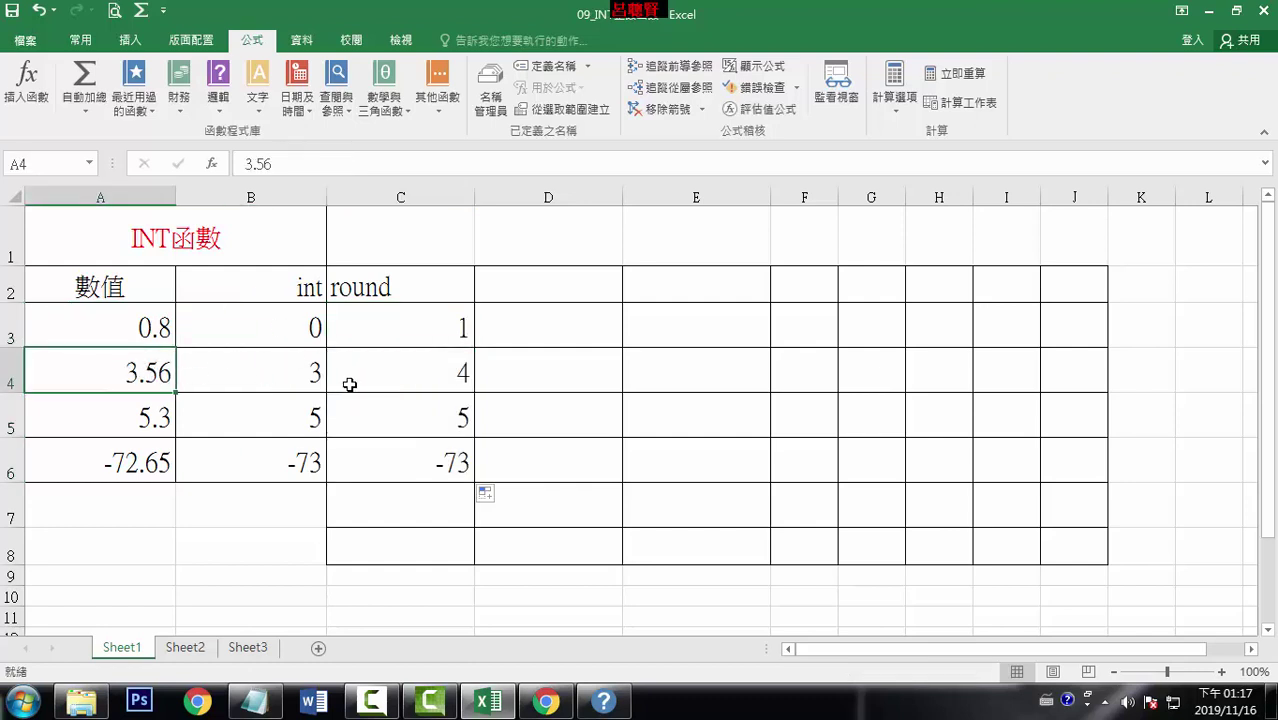
click(400, 381)
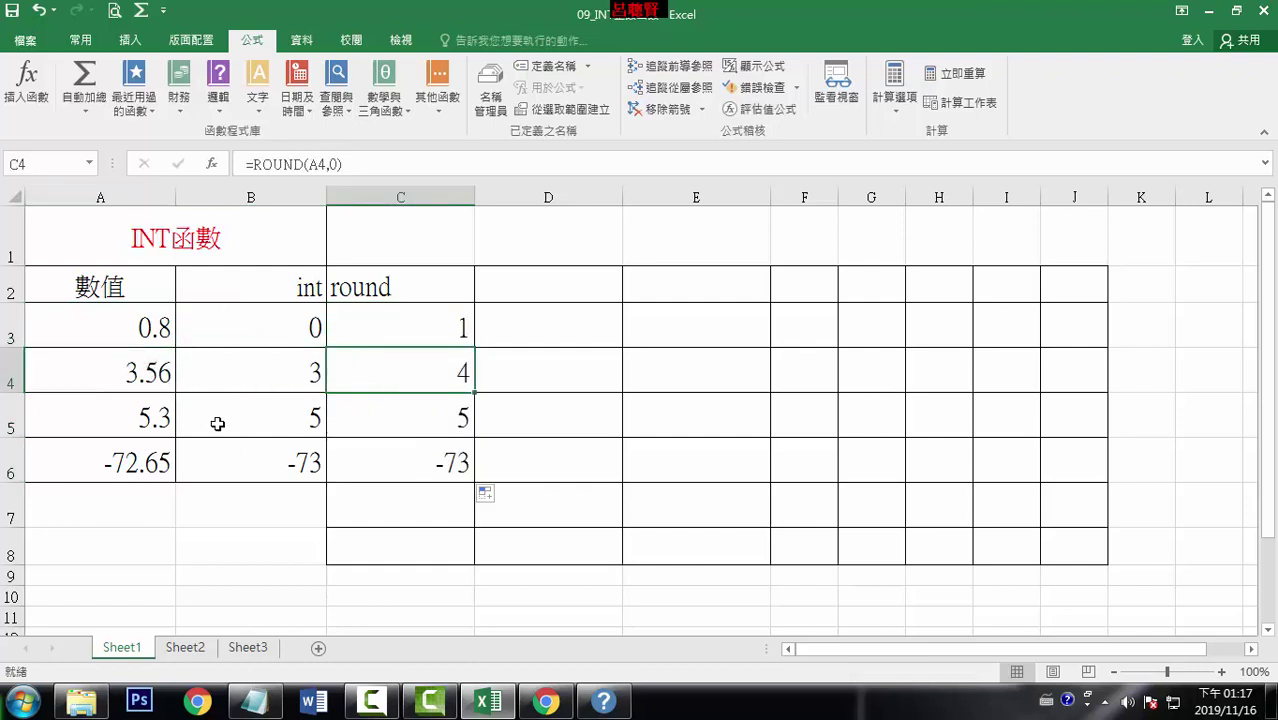
Step: Compare A5 and A6 (-72.65) with their rounded results, then review the int and round headers
click(147, 415)
click(425, 413)
click(150, 463)
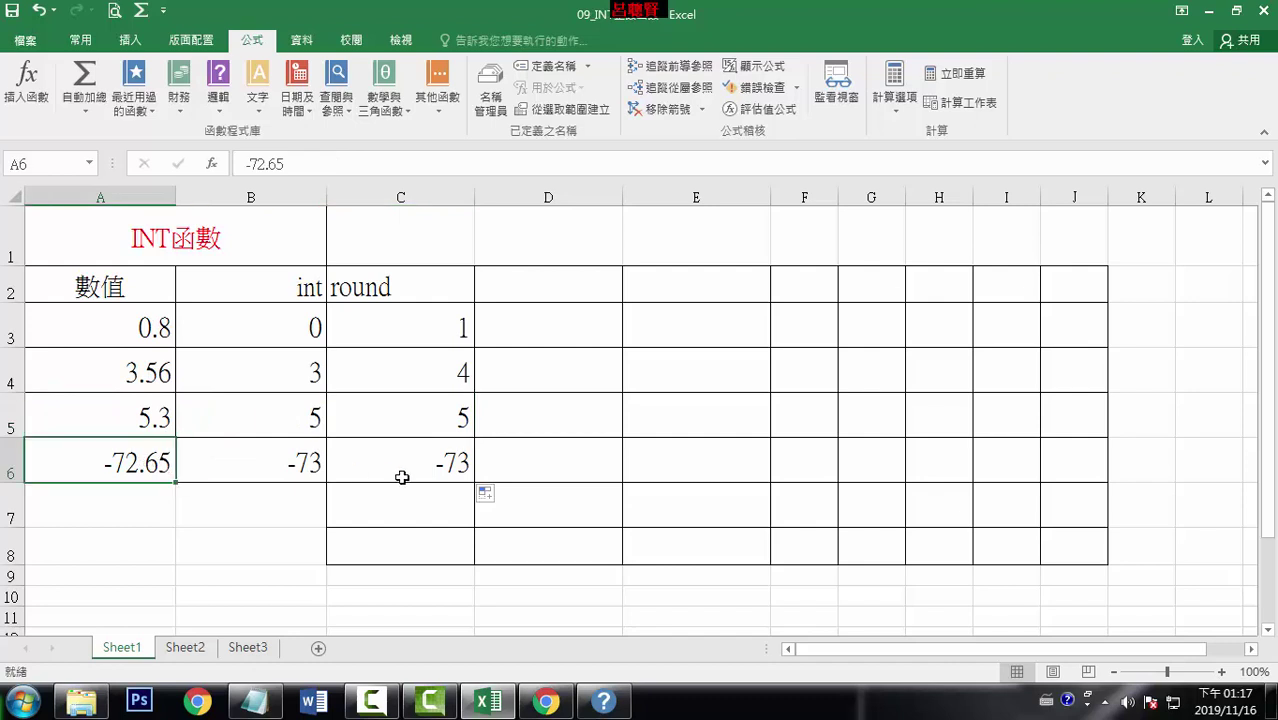
click(401, 477)
click(286, 291)
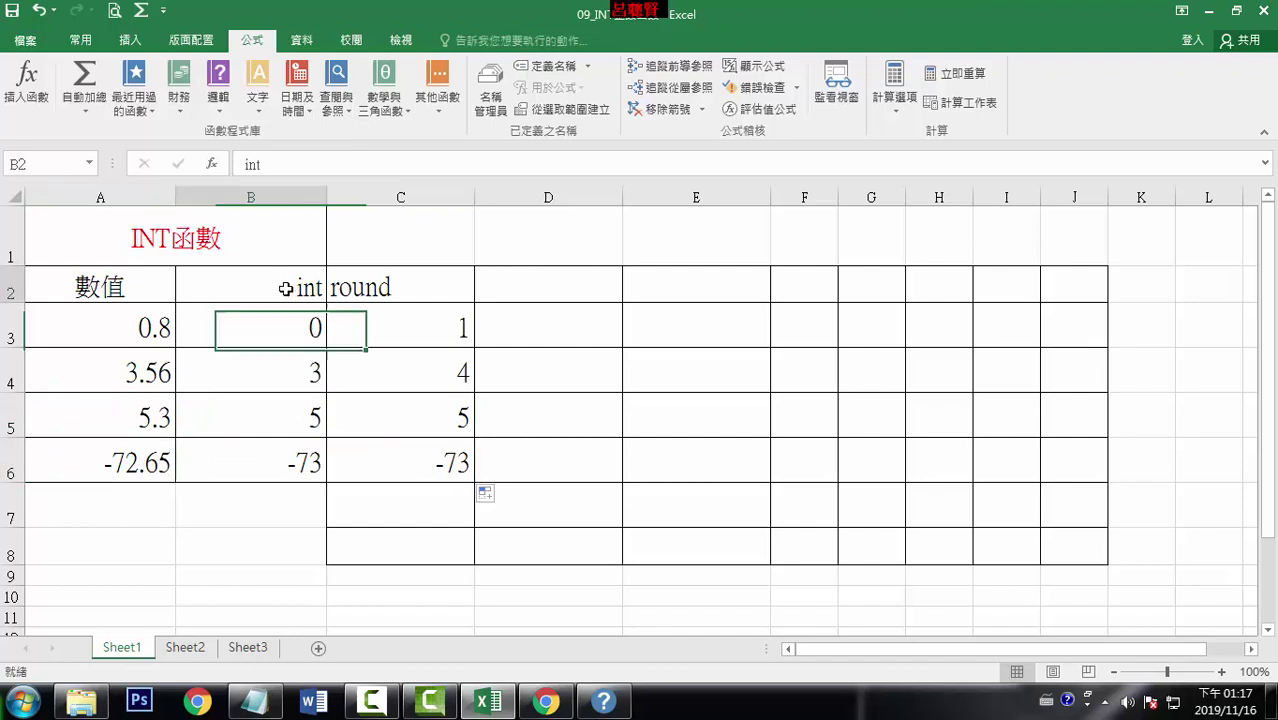
click(380, 290)
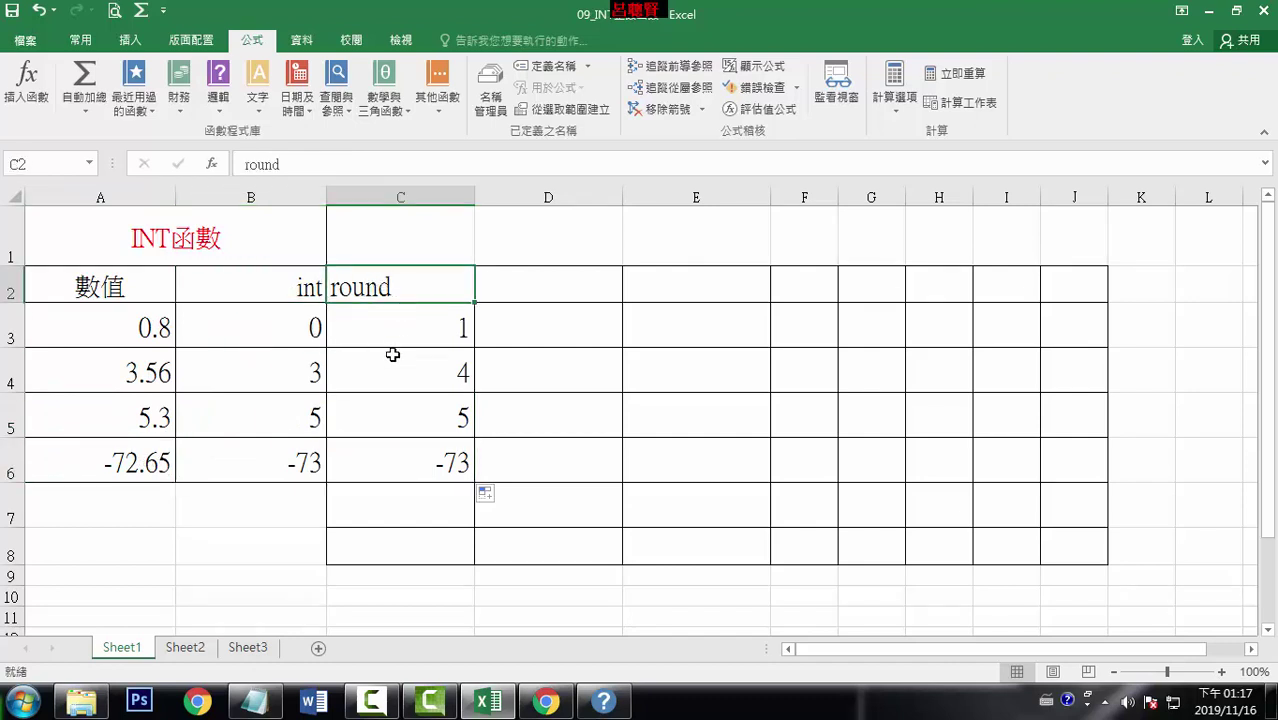